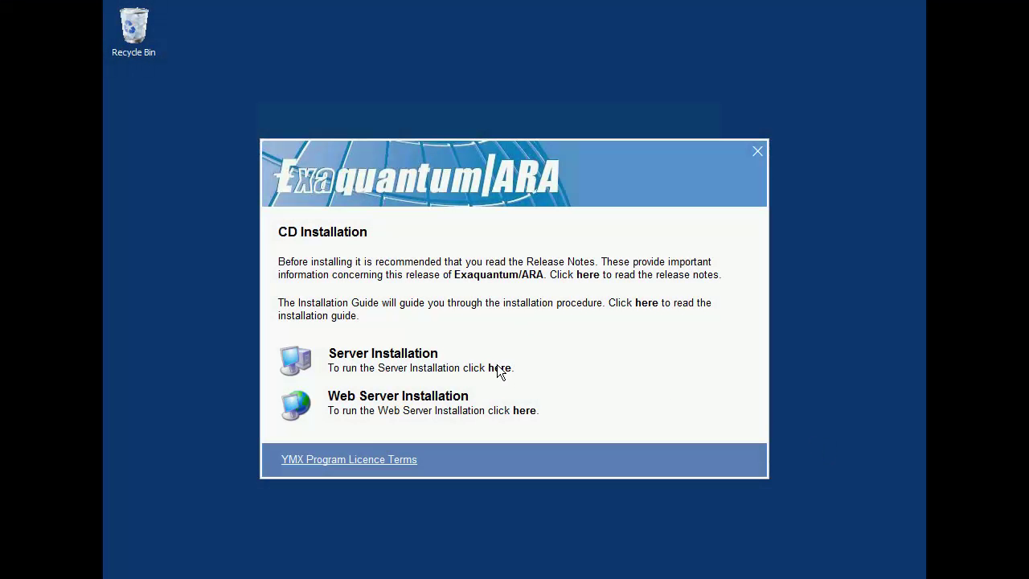
# Step: Start the server setup, accept the licence, and keep the default website URL and server features
pyautogui.click(498, 368)
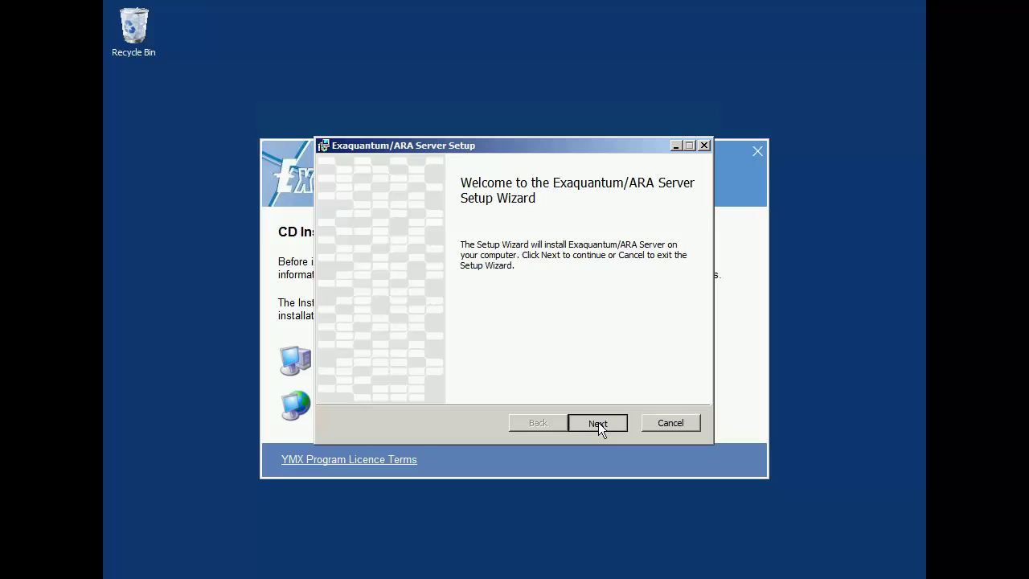
pyautogui.click(598, 424)
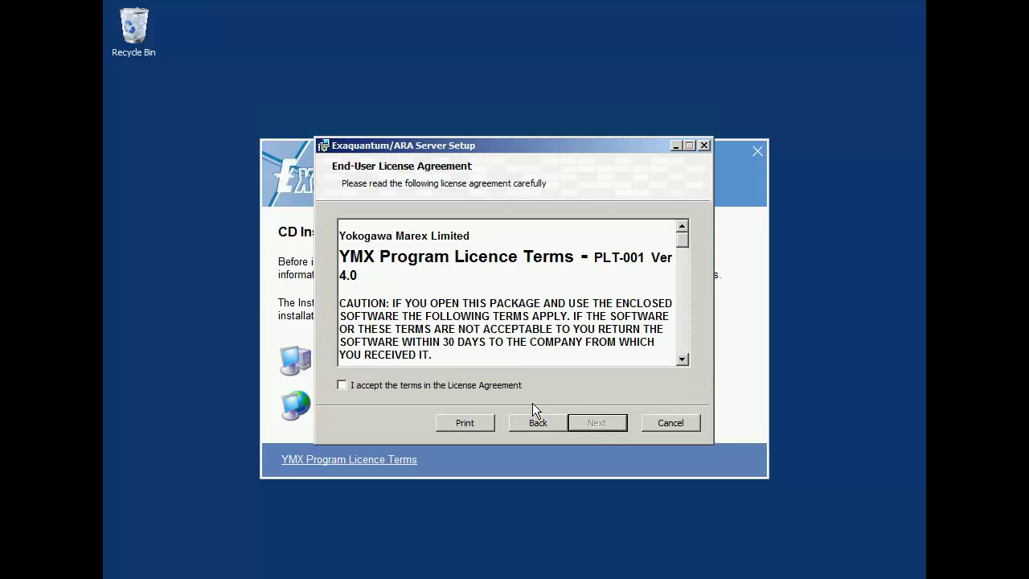
pyautogui.click(378, 387)
pyautogui.click(600, 423)
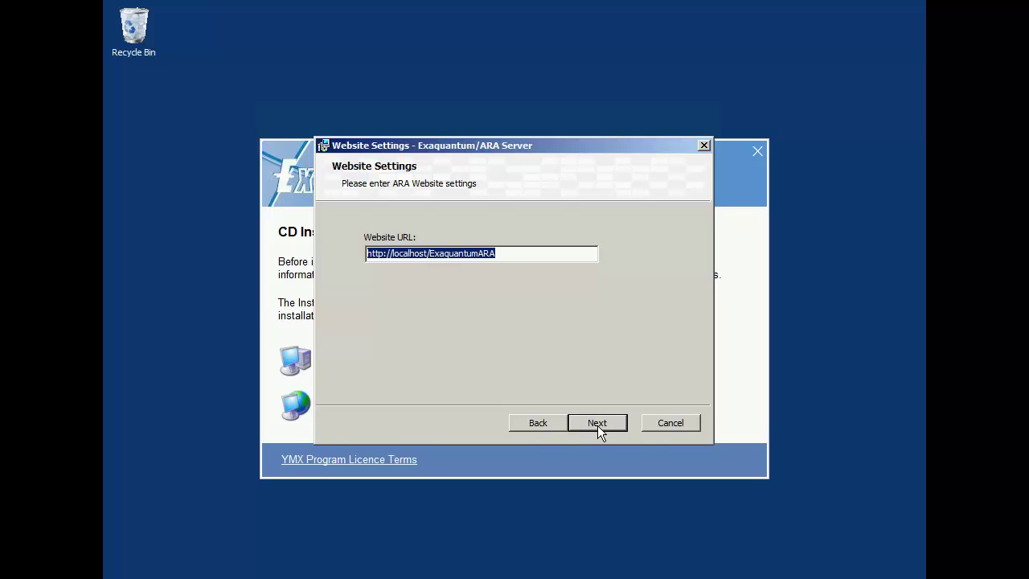
pyautogui.click(597, 425)
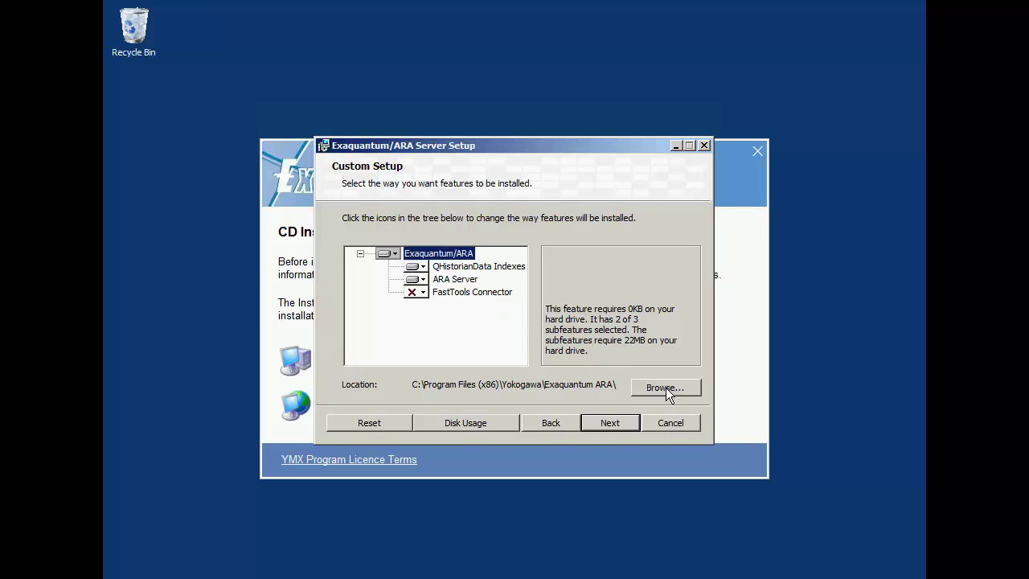
pyautogui.click(610, 423)
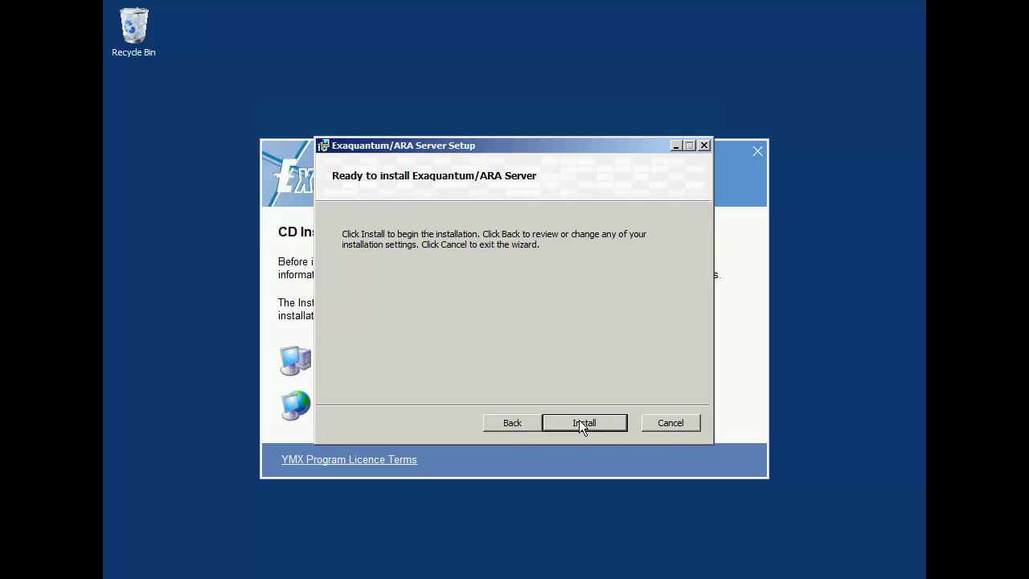
# Step: Install the Exaquantum/ARA Server and close the finished setup wizard
pyautogui.click(579, 420)
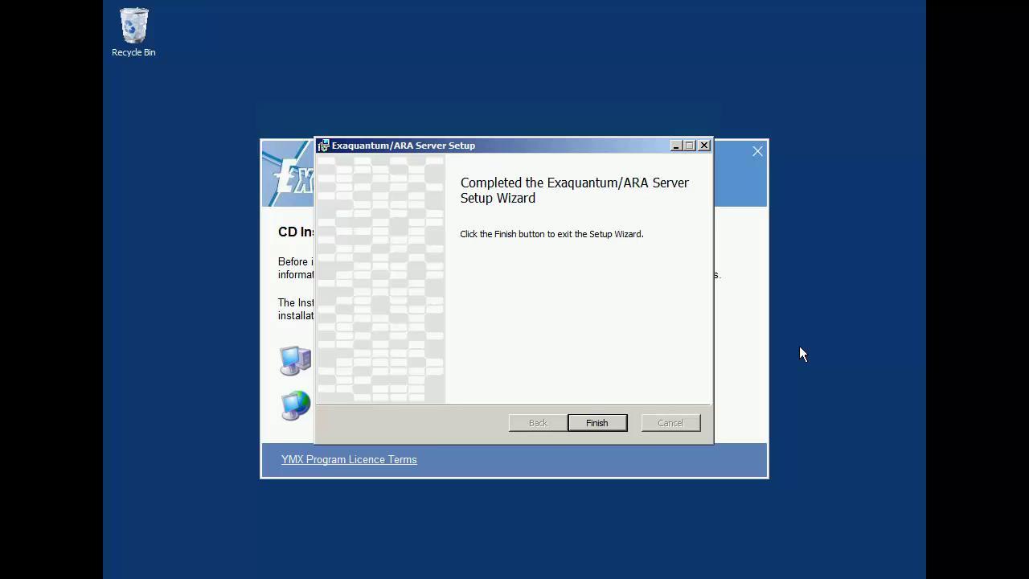
pyautogui.click(600, 422)
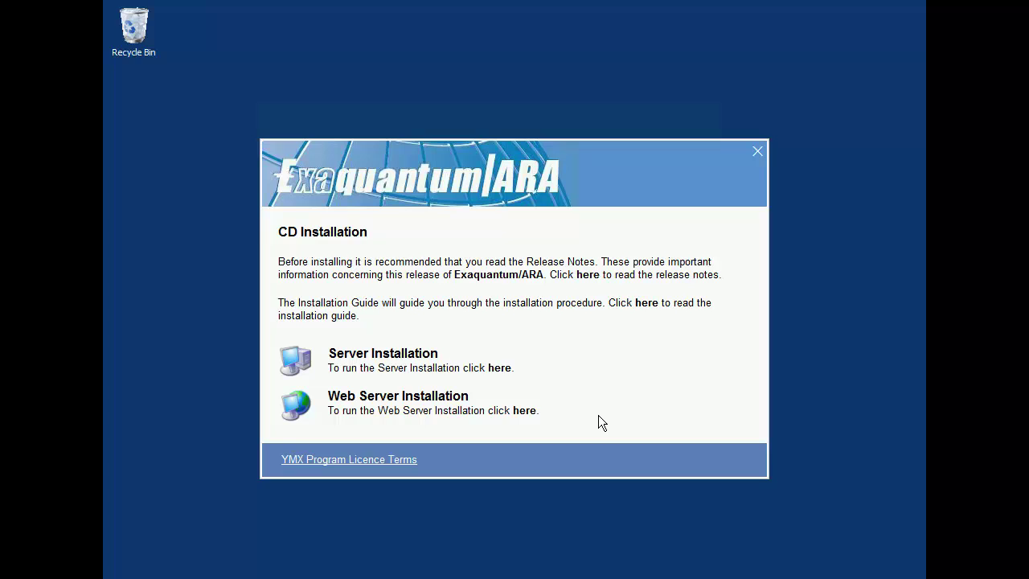
# Step: Launch the web server setup and accept its licence terms, reaching the IIS Settings page
pyautogui.click(523, 411)
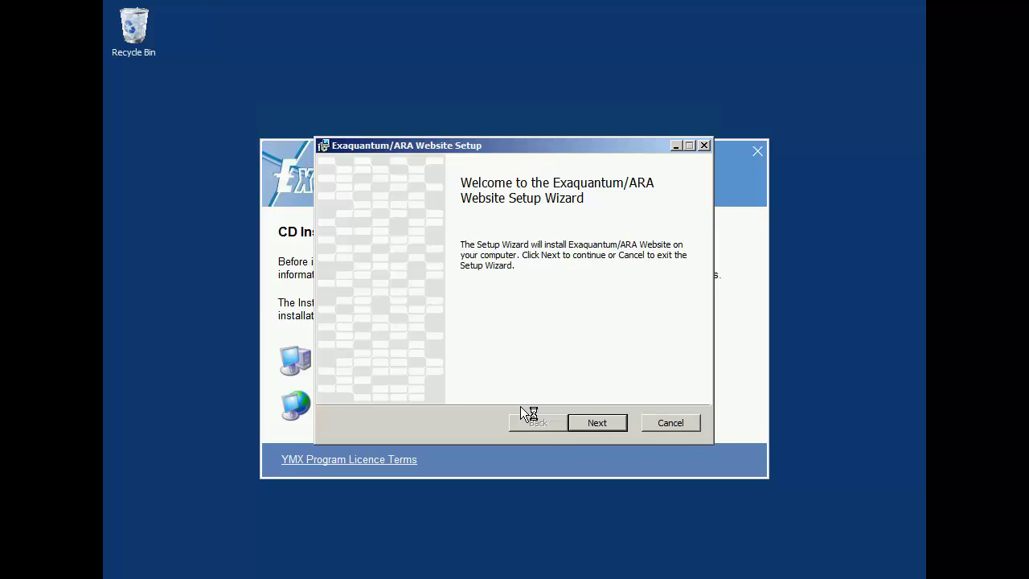
pyautogui.click(596, 423)
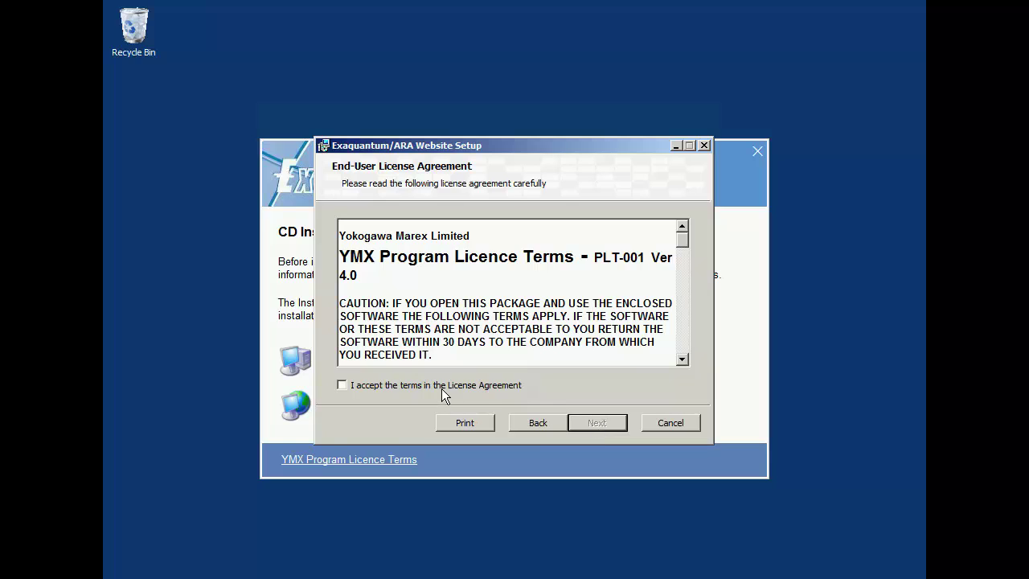
pyautogui.click(341, 386)
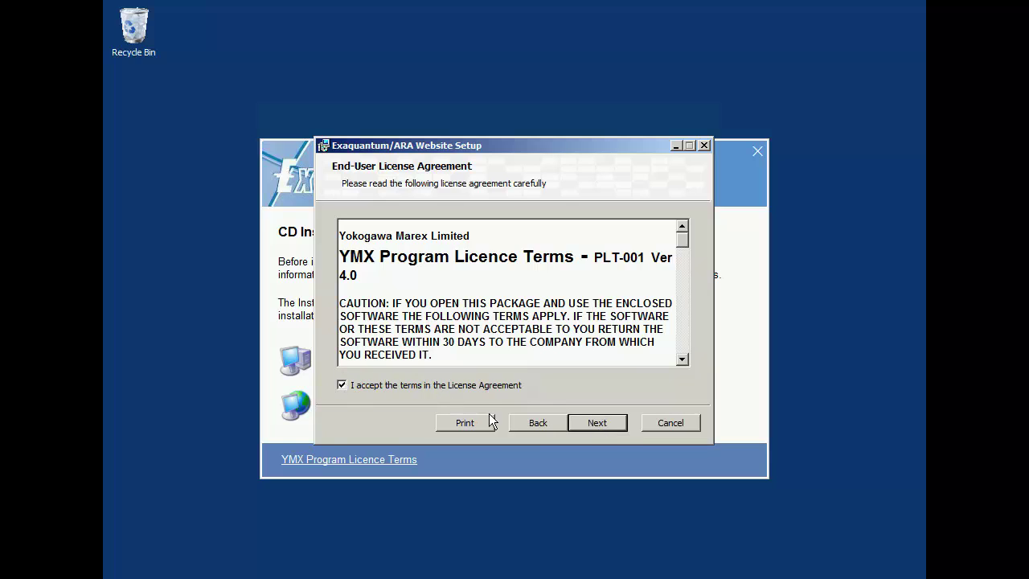
pyautogui.click(599, 424)
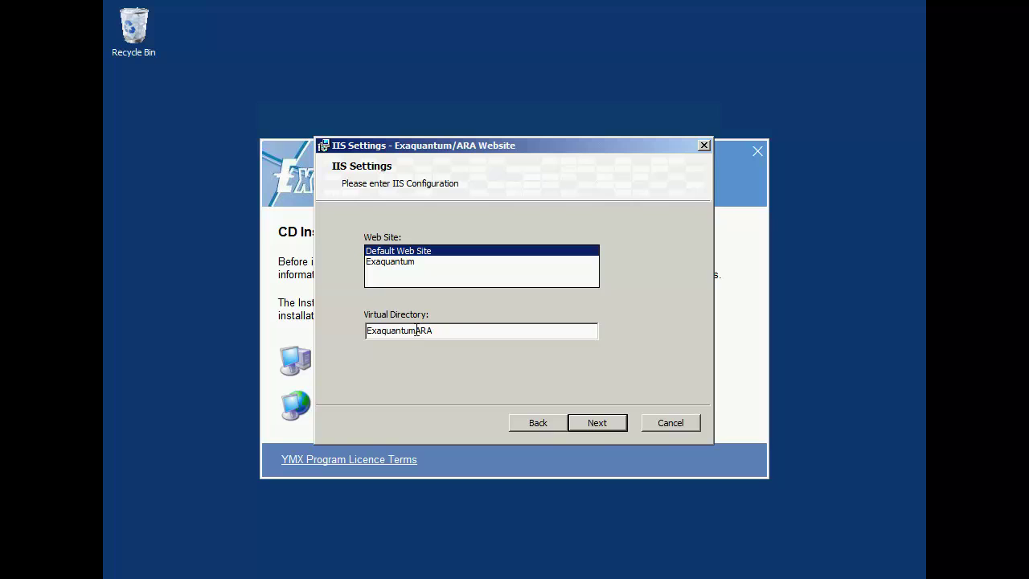
# Step: Keep Default Web Site/ExaquantumARA, the application pool, localhost database and ARA Website feature
pyautogui.click(604, 421)
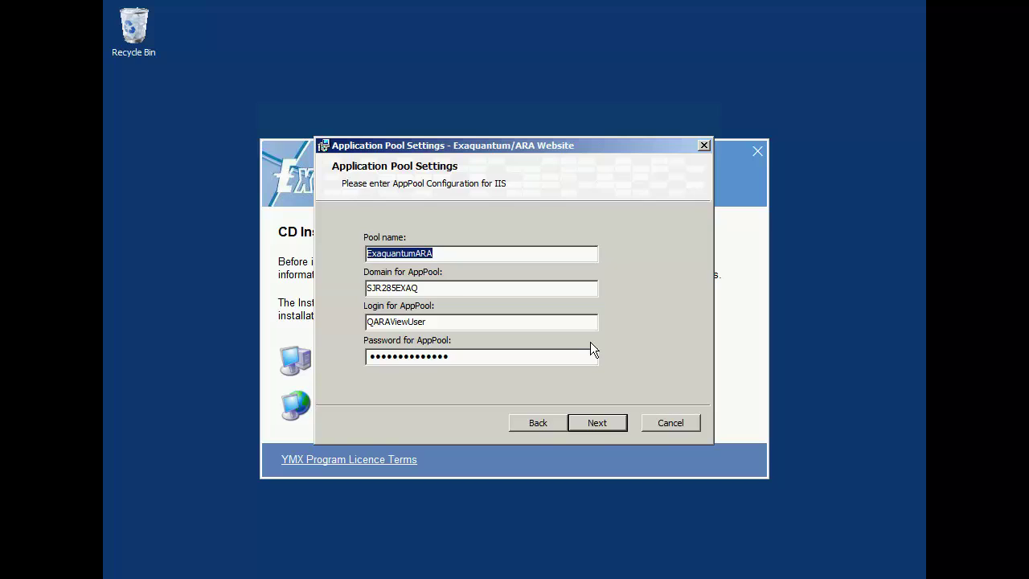
pyautogui.click(597, 422)
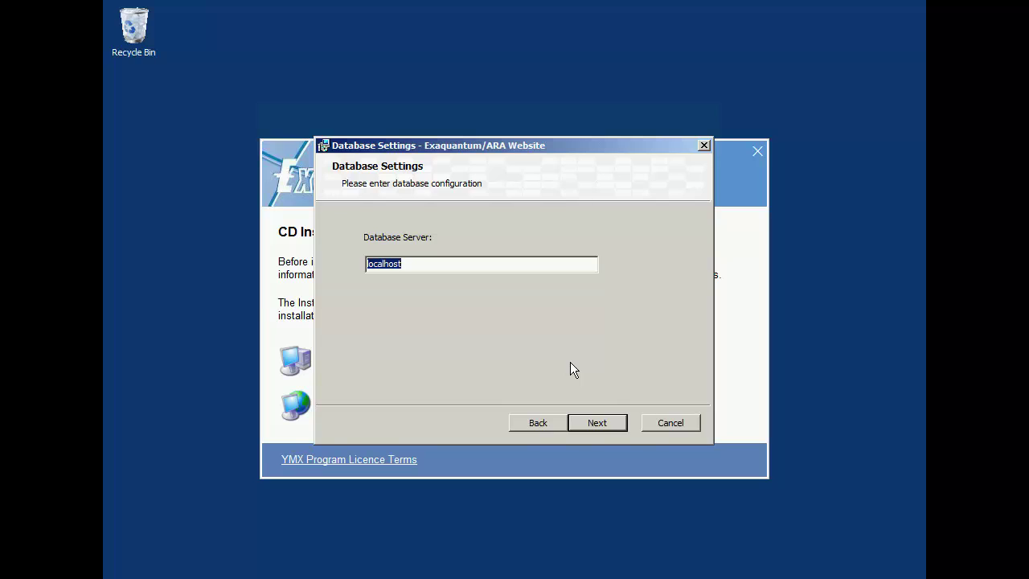
pyautogui.click(602, 420)
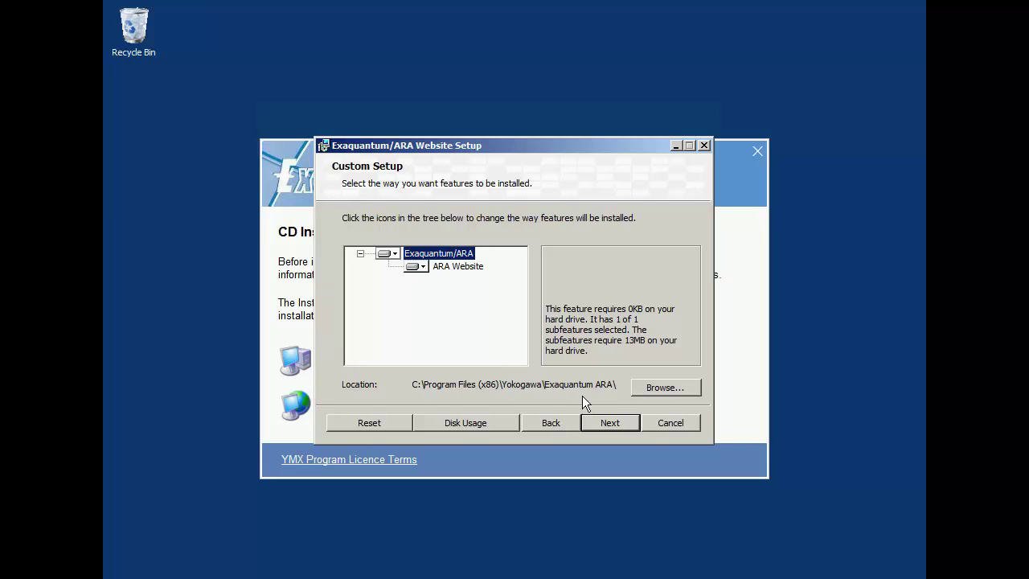
pyautogui.click(615, 420)
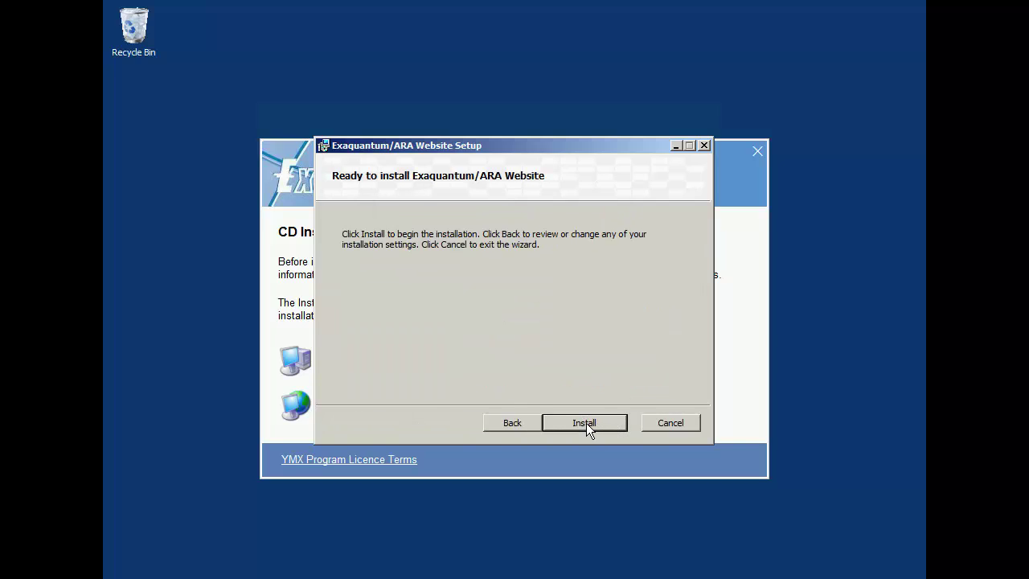
# Step: Install the Exaquantum/ARA Website and close its wizard once installation completes
pyautogui.click(584, 423)
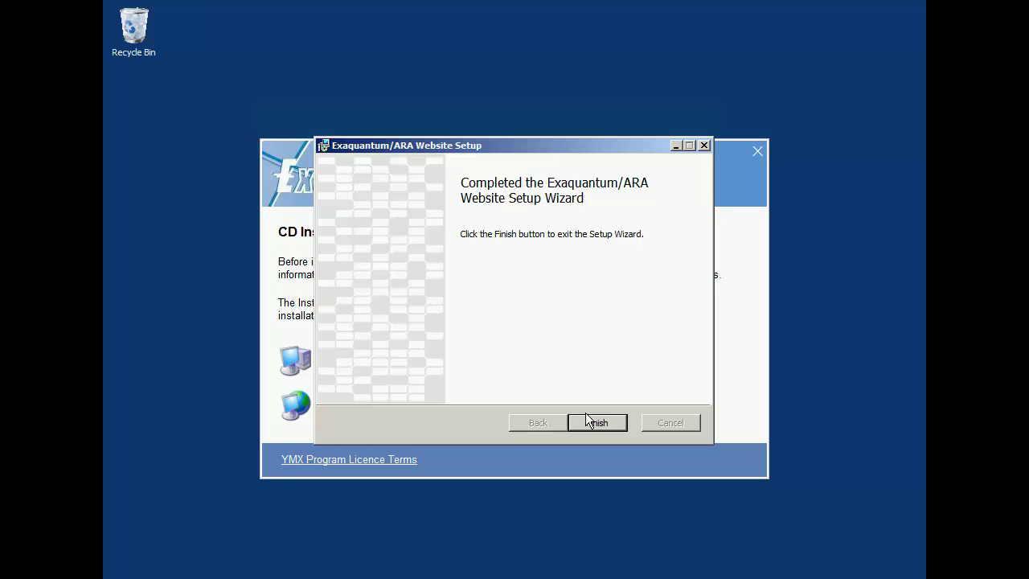
pyautogui.click(596, 423)
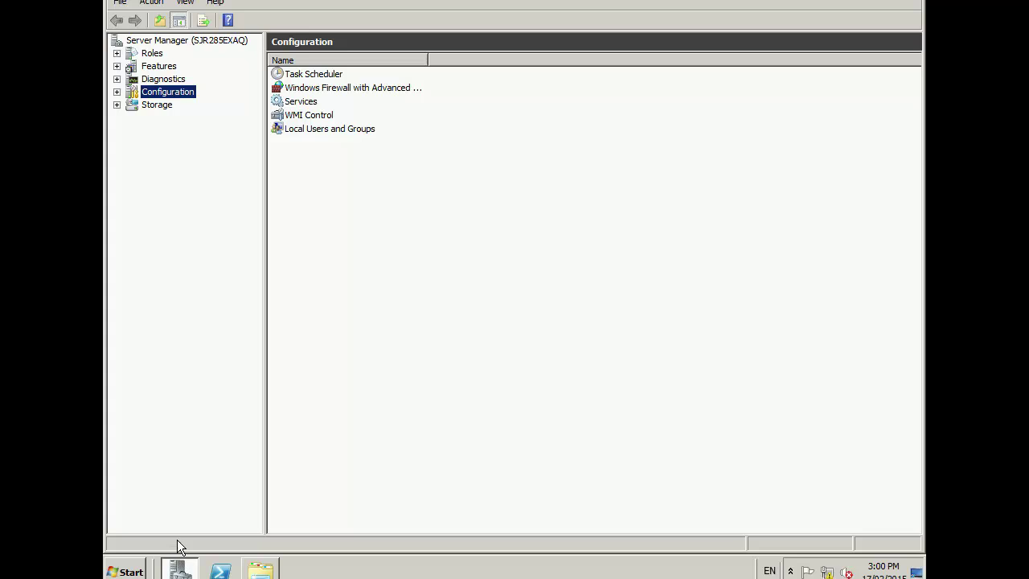
# Step: Go to Configuration > Local Users and Groups > Groups and open QARAViewGroup's Properties
pyautogui.click(116, 92)
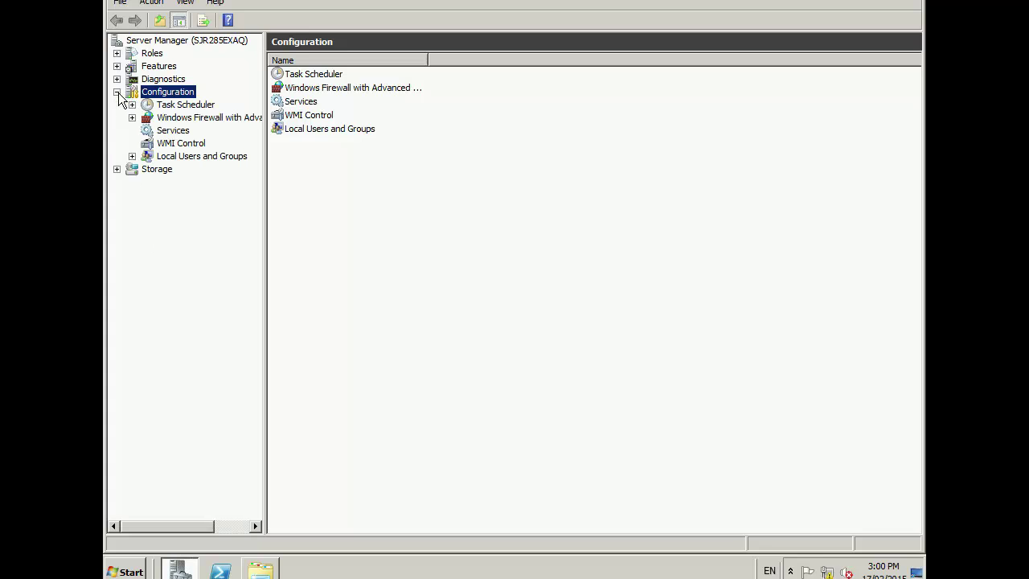
pyautogui.click(132, 155)
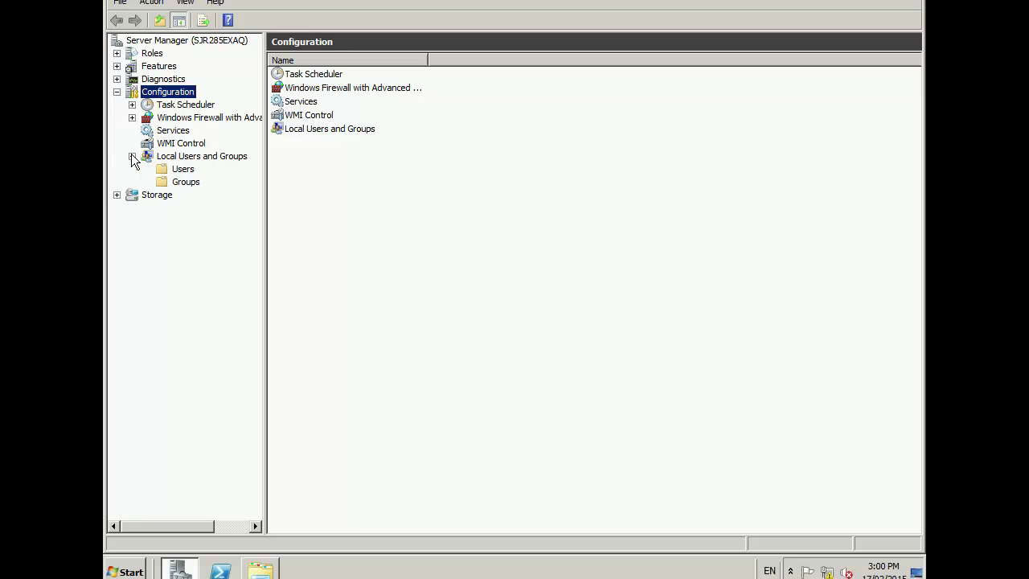
pyautogui.click(185, 182)
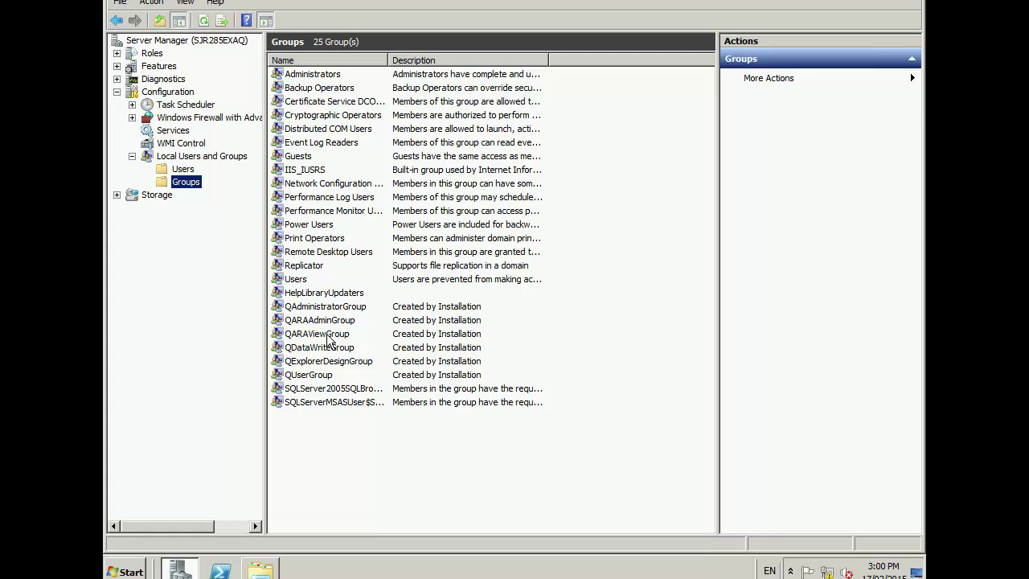
pyautogui.click(328, 340)
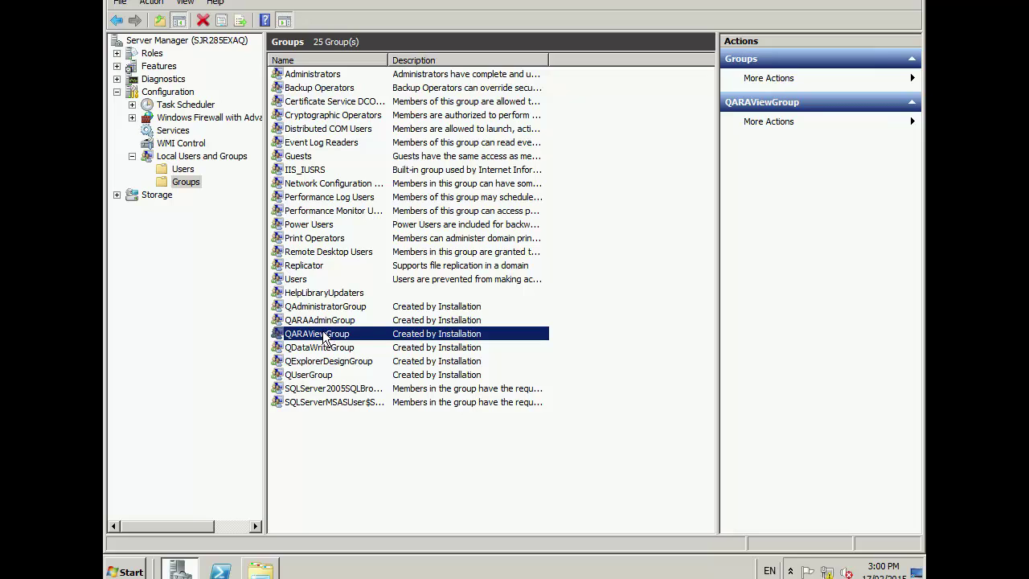
pyautogui.rightClick(325, 334)
pyautogui.click(368, 416)
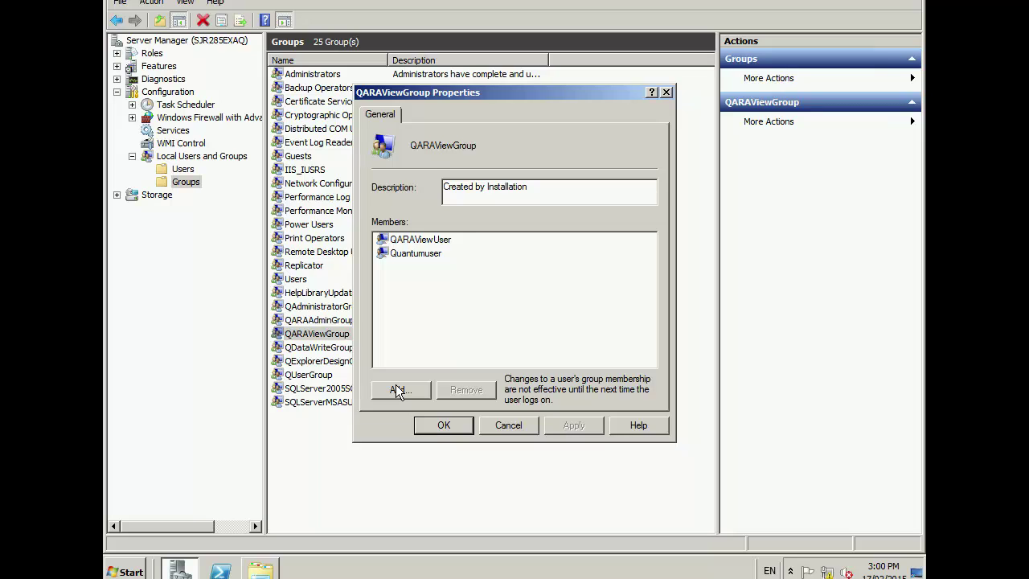
# Step: Add ARAUser1 as a member of QARAViewGroup and save the group's properties
pyautogui.click(395, 389)
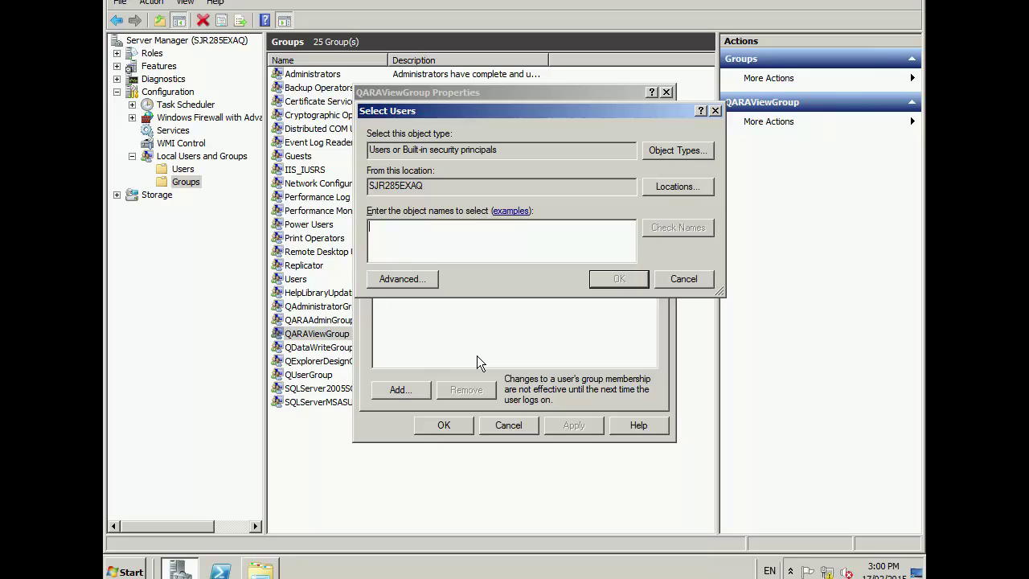
pyautogui.write('ARAUser1')
pyautogui.click(671, 228)
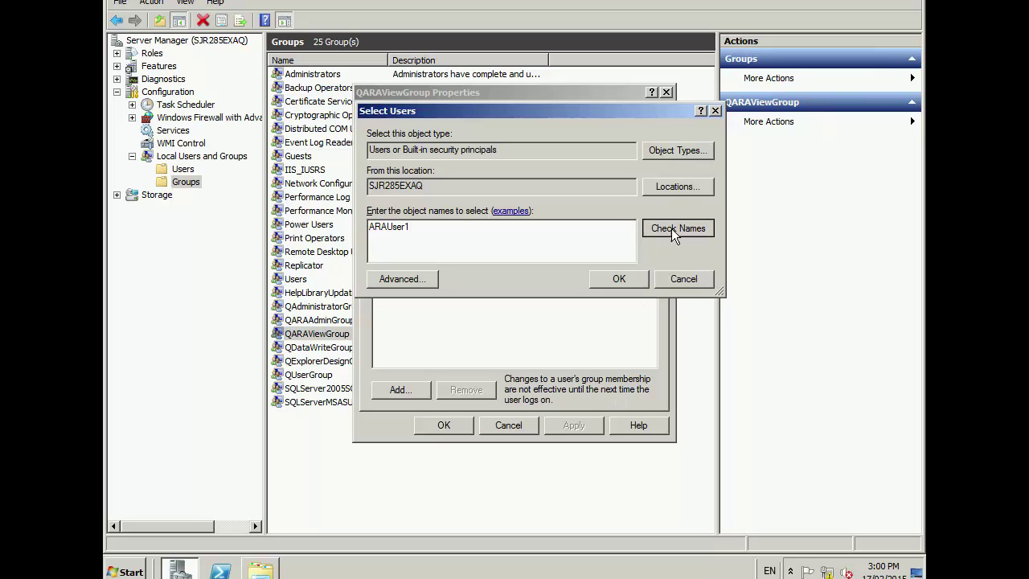
pyautogui.click(614, 281)
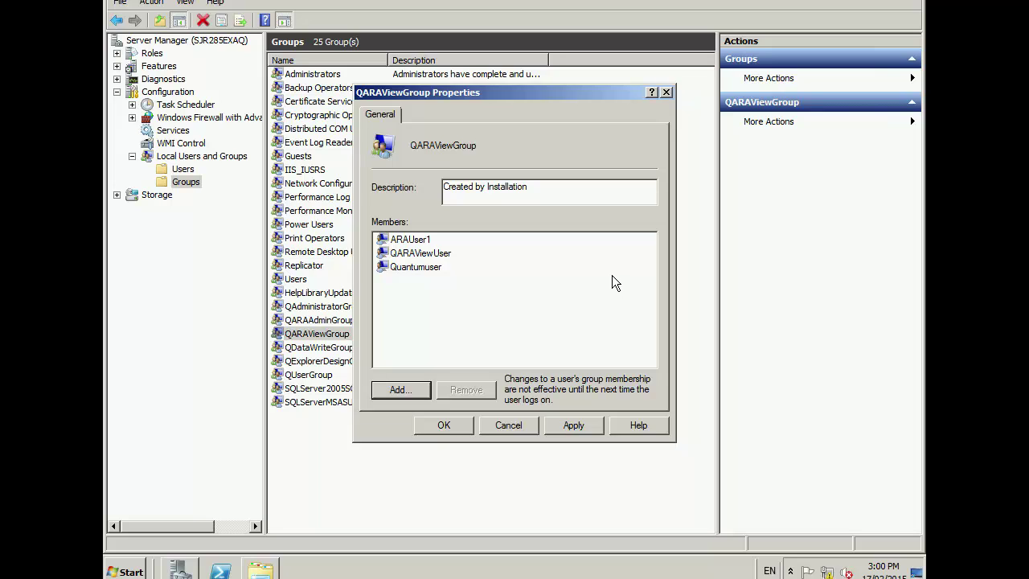
pyautogui.click(443, 425)
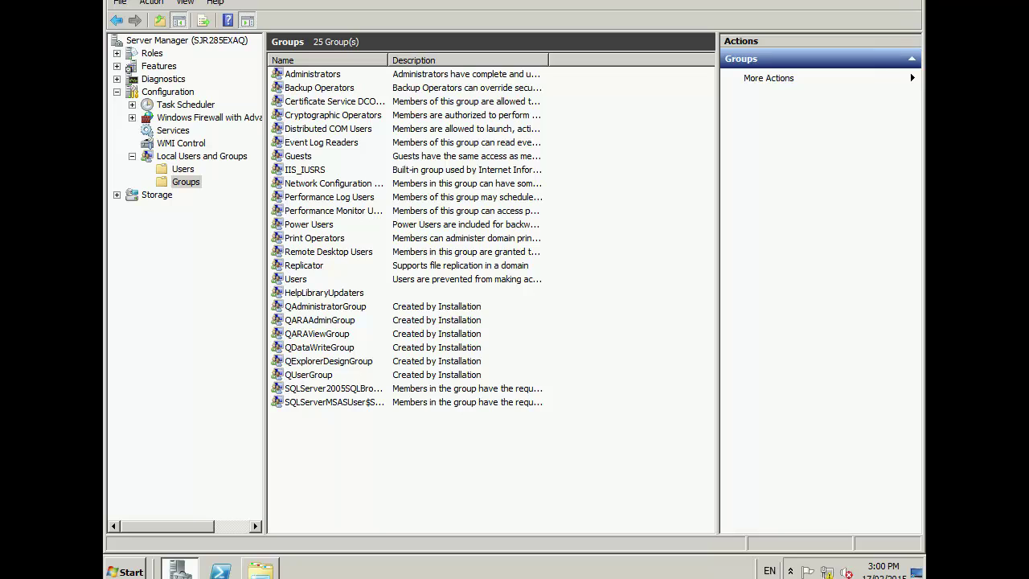
# Step: Close the open window and run SQL Server Management Studio as administrator from Start
pyautogui.hotkey('alt', 'F4')
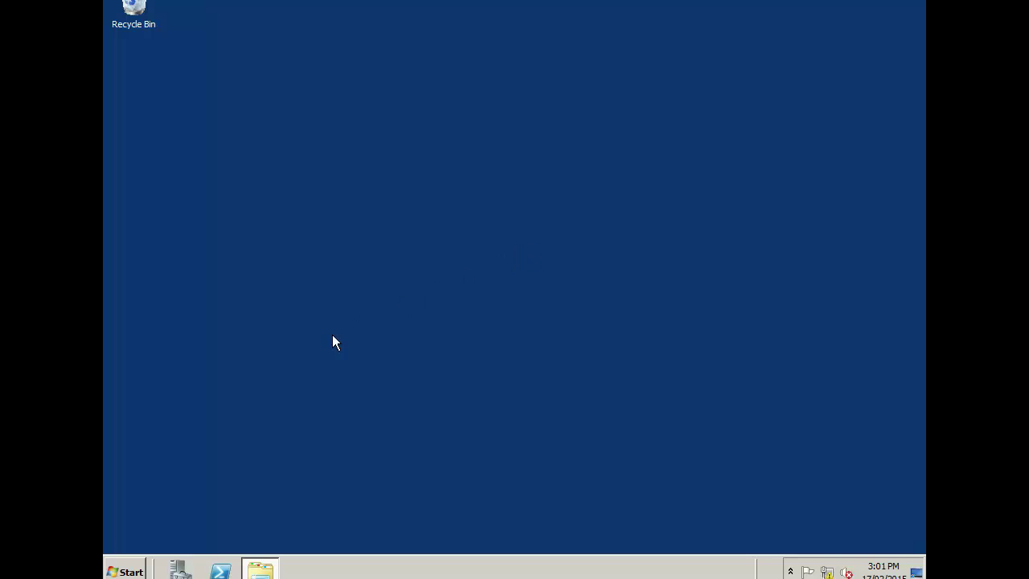
pyautogui.click(127, 571)
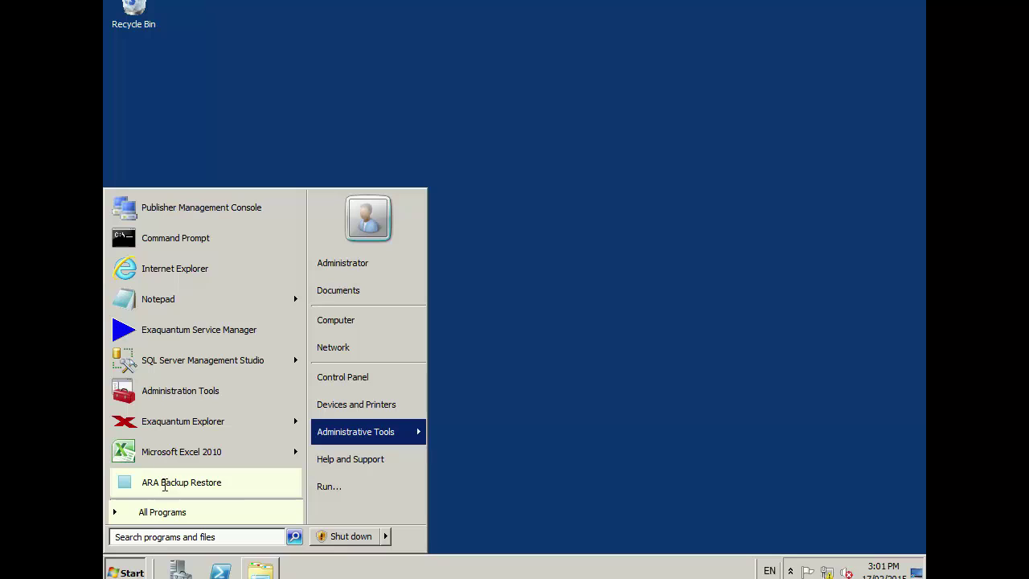
pyautogui.rightClick(197, 362)
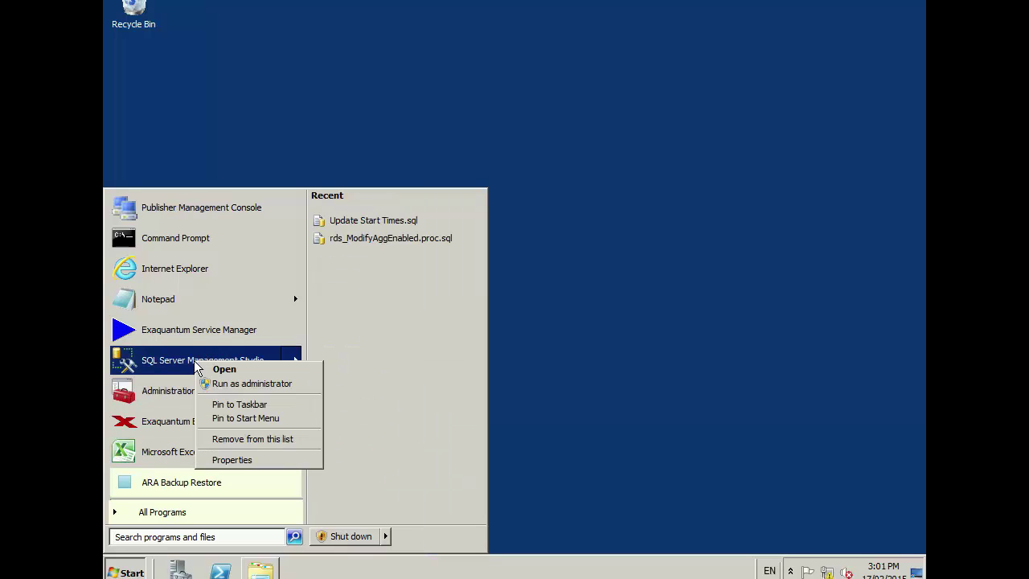
pyautogui.click(248, 386)
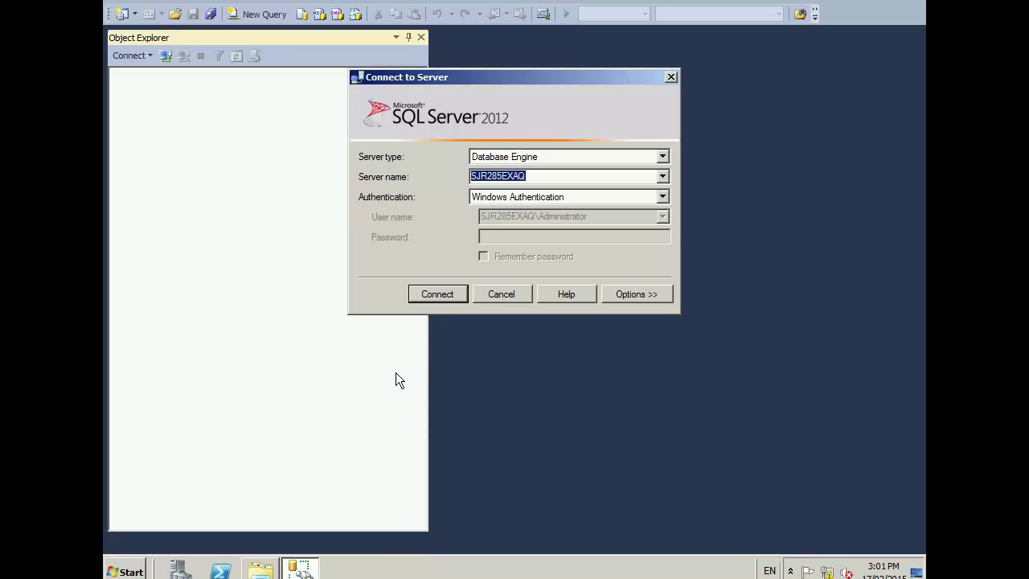
# Step: Connect to SJR285EXAQ and expand Databases > ExaquantumFramework > Security in Object Explorer
pyautogui.click(438, 294)
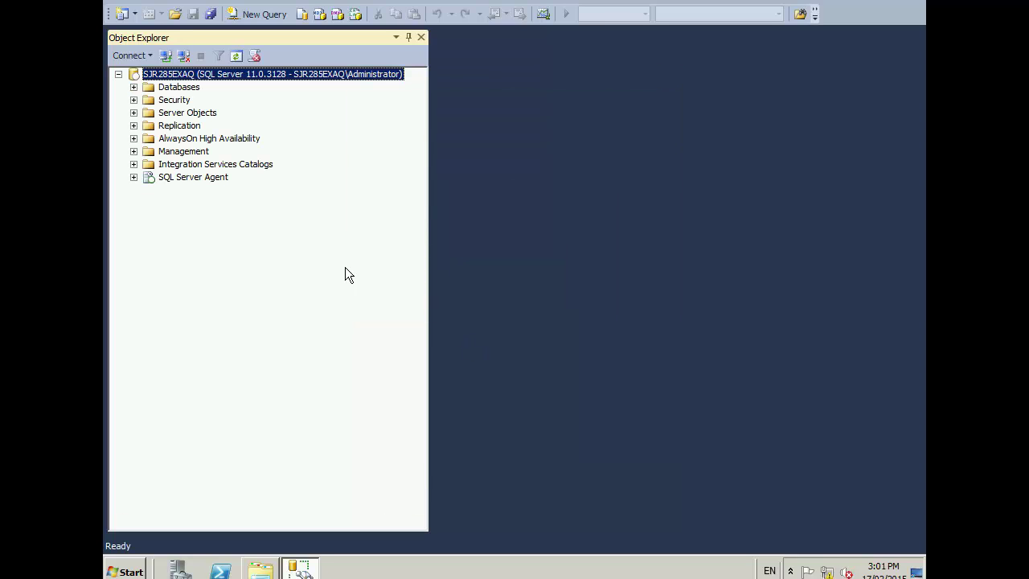
pyautogui.click(133, 87)
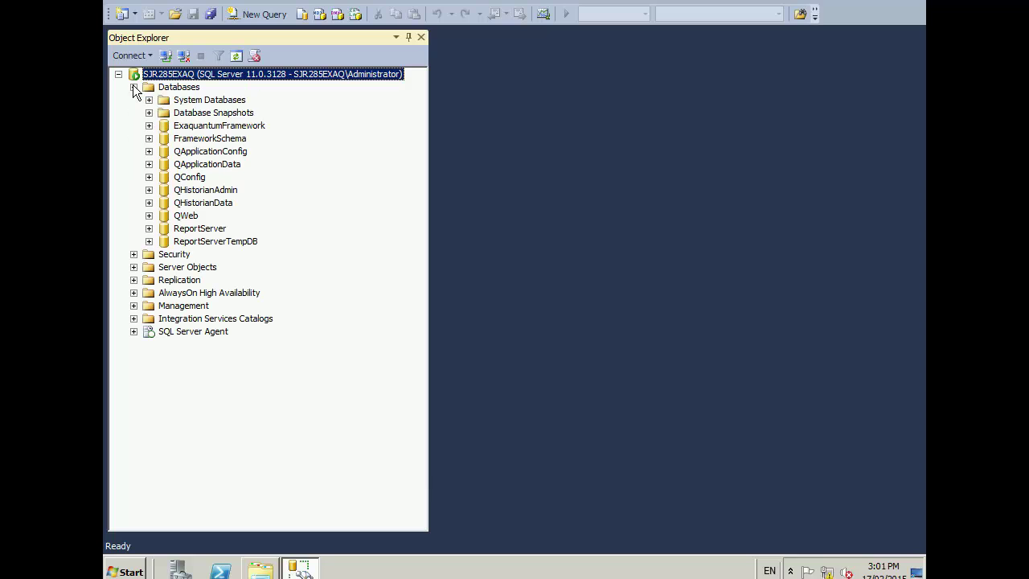
pyautogui.click(235, 129)
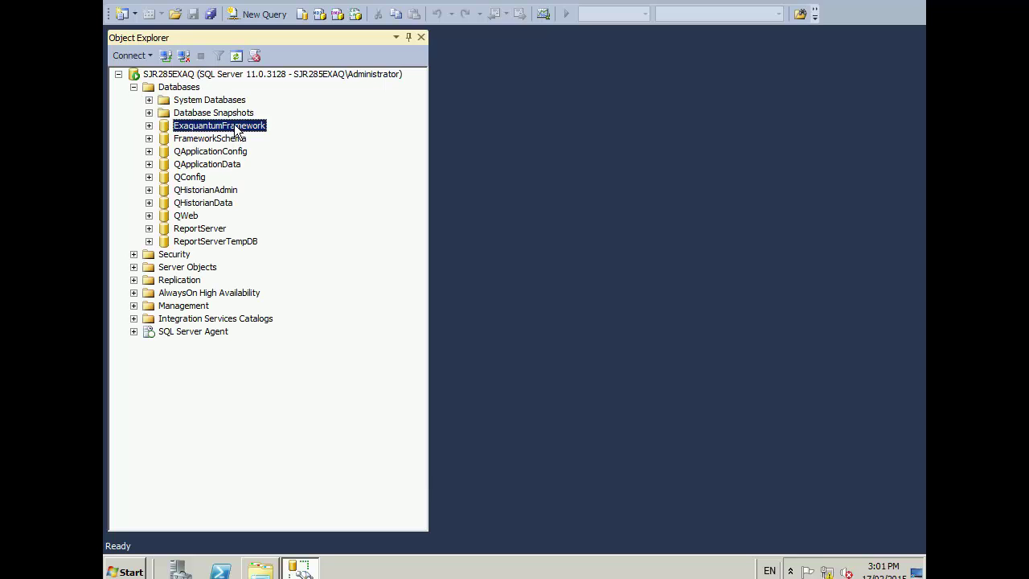
pyautogui.click(148, 126)
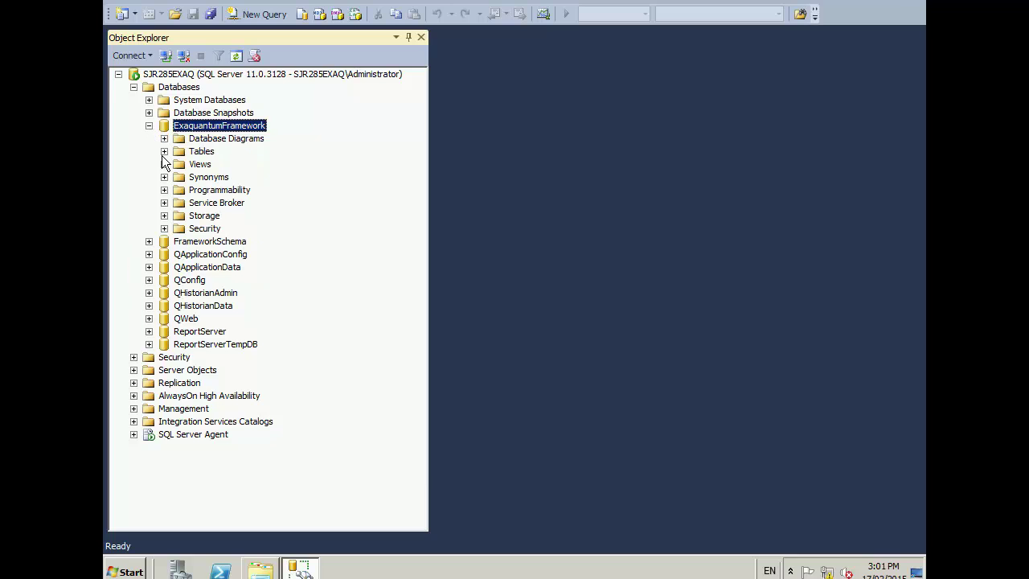
pyautogui.click(164, 228)
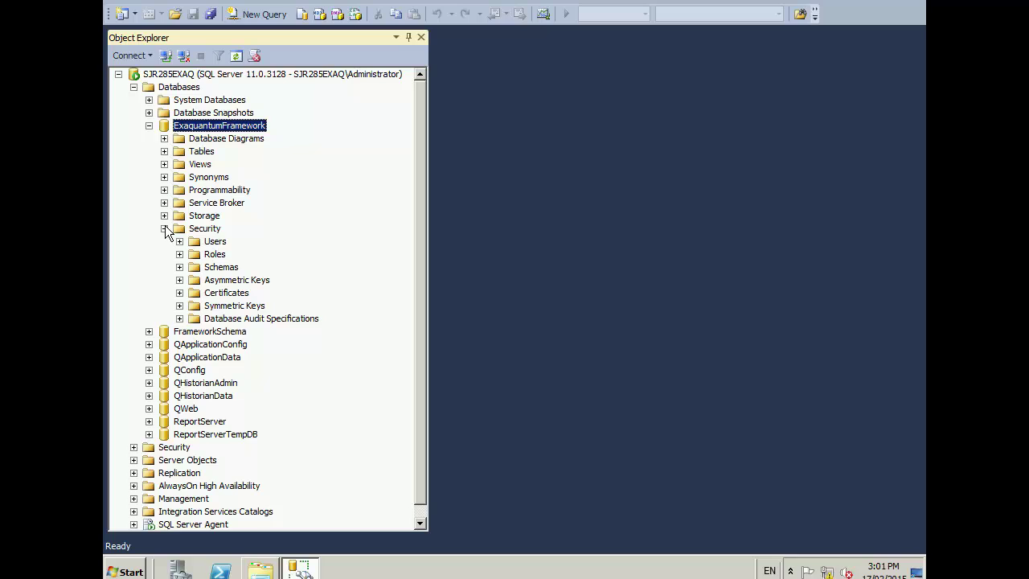
# Step: Bring up the context menu of ExaquantumFramework's Security > Users folder
pyautogui.click(221, 244)
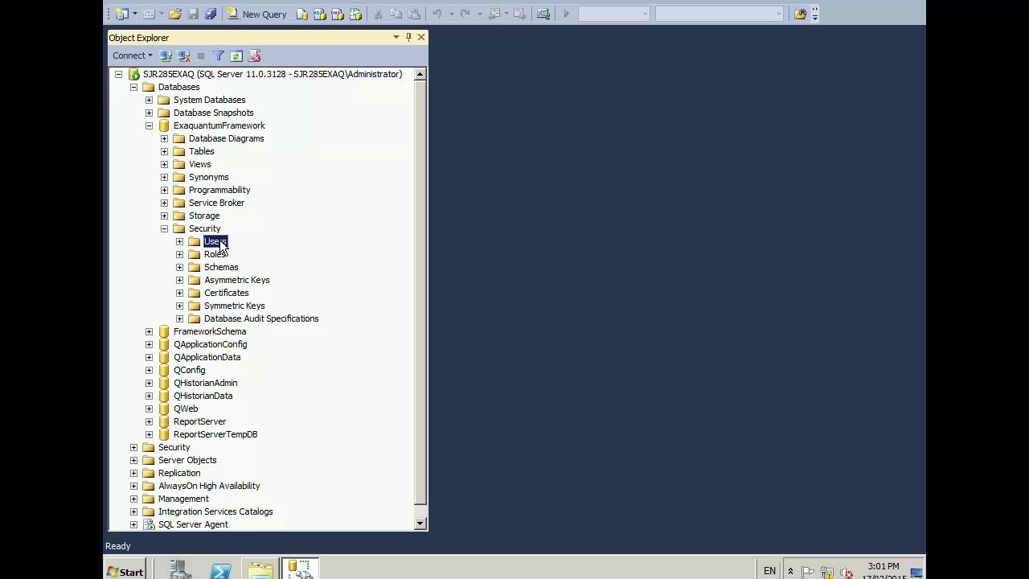
pyautogui.rightClick(222, 246)
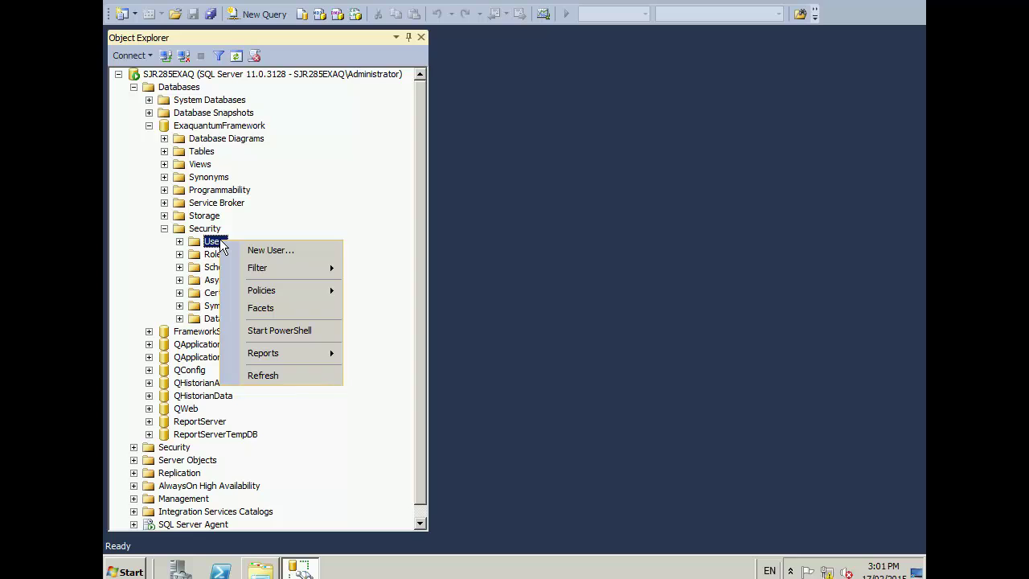
# Step: Start a new Windows user whose user name resolves to SJR285EXAQ\QARAViewUser
pyautogui.click(278, 251)
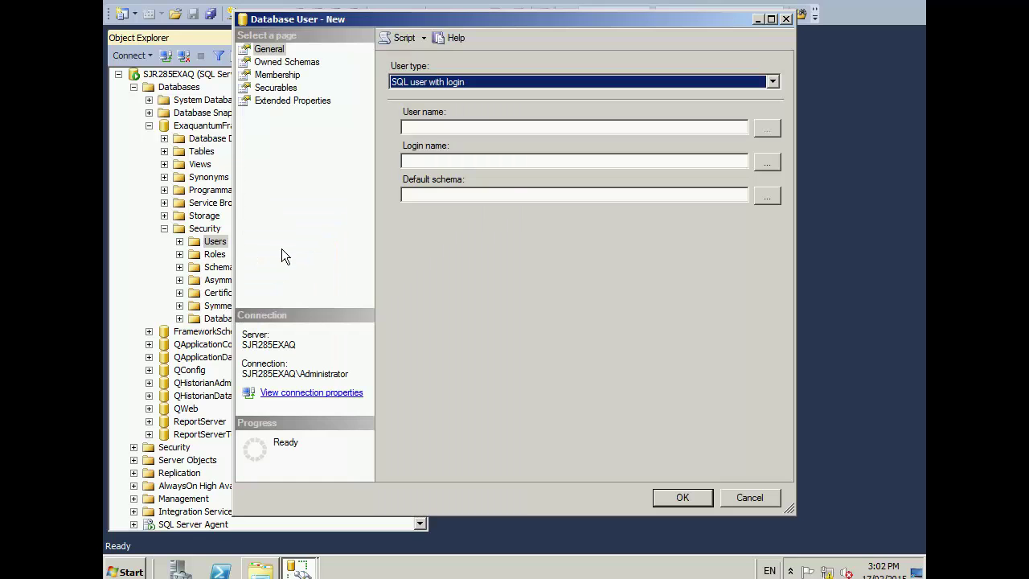
pyautogui.click(773, 82)
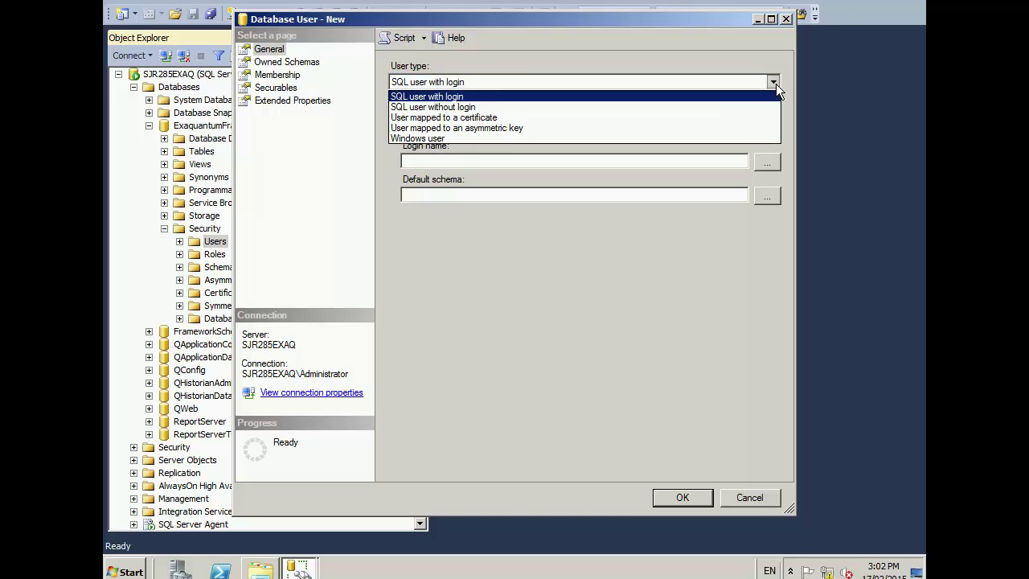
pyautogui.click(440, 139)
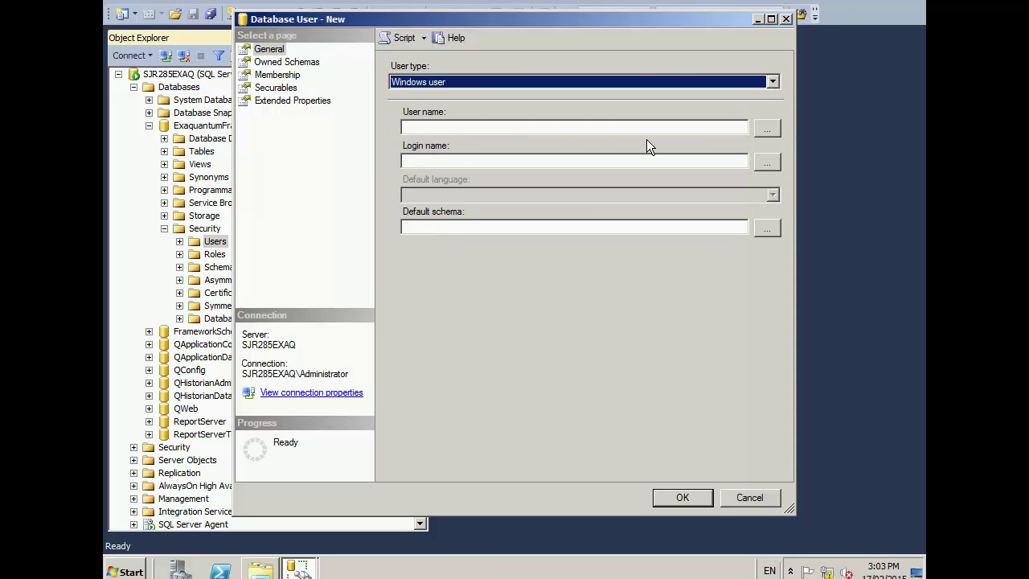
pyautogui.click(765, 129)
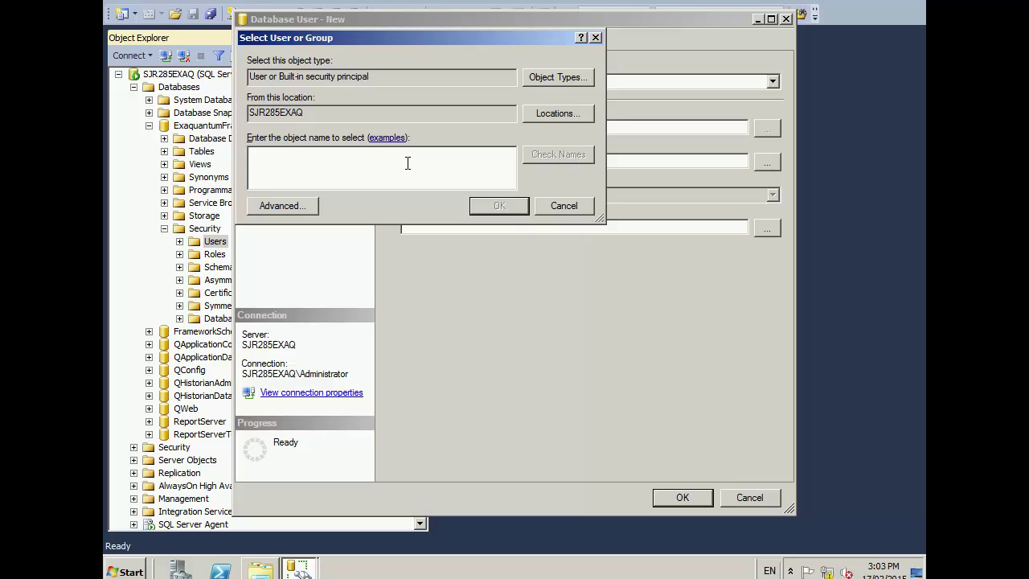
pyautogui.write('qaraview')
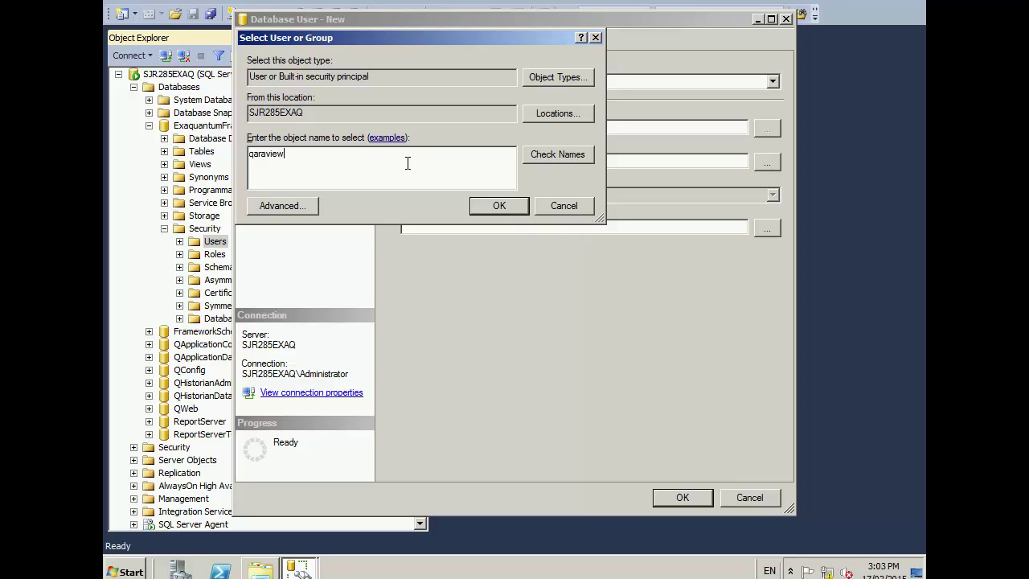
pyautogui.write('user')
pyautogui.click(535, 152)
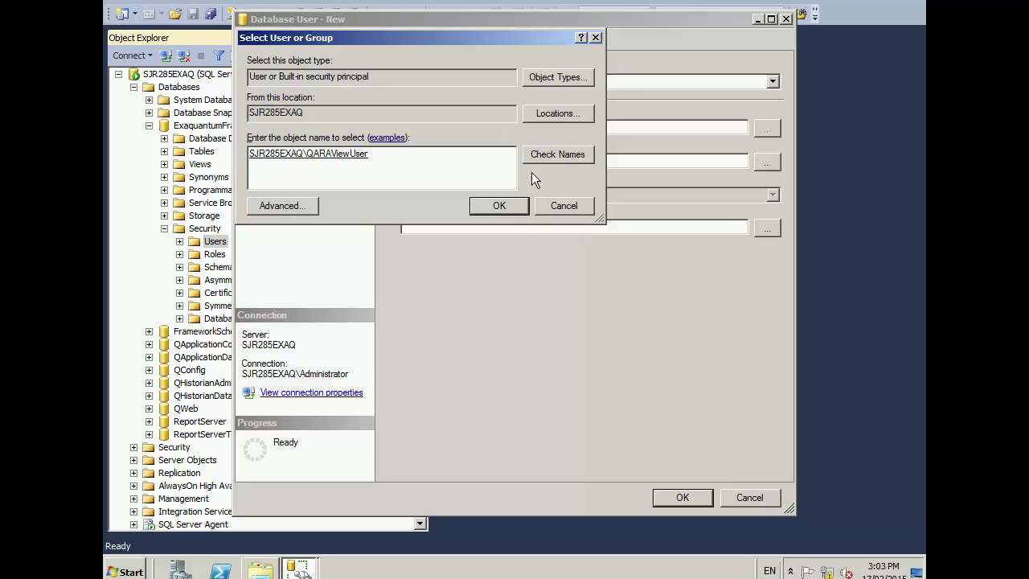
pyautogui.click(499, 206)
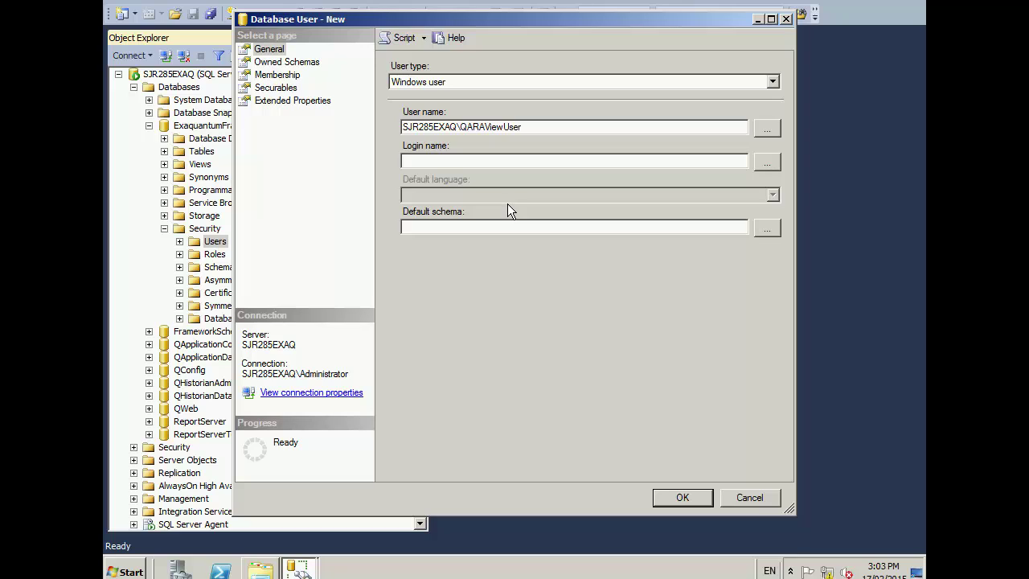
# Step: Give the new user db_datareader membership and create it
pyautogui.click(274, 79)
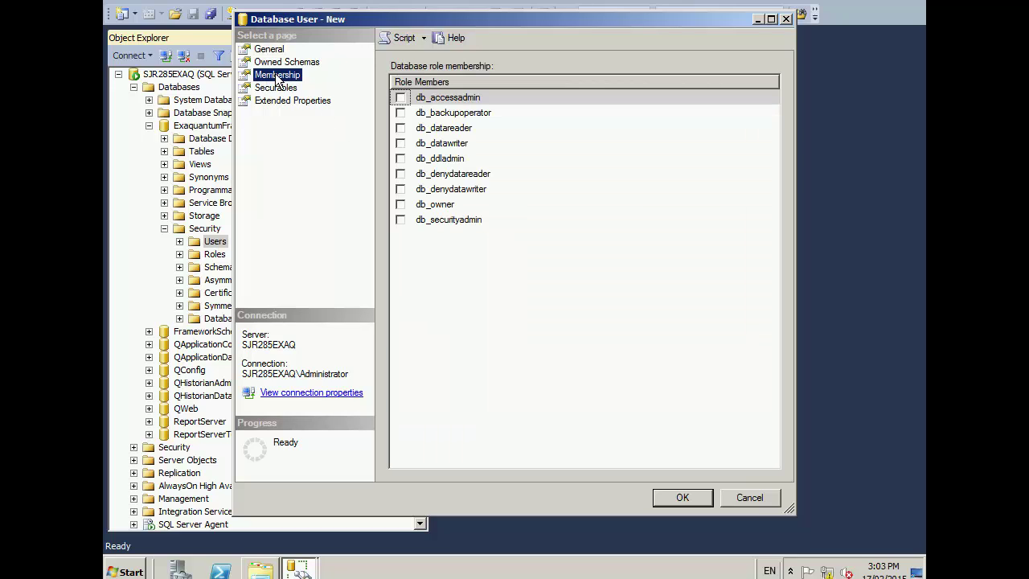
pyautogui.click(400, 129)
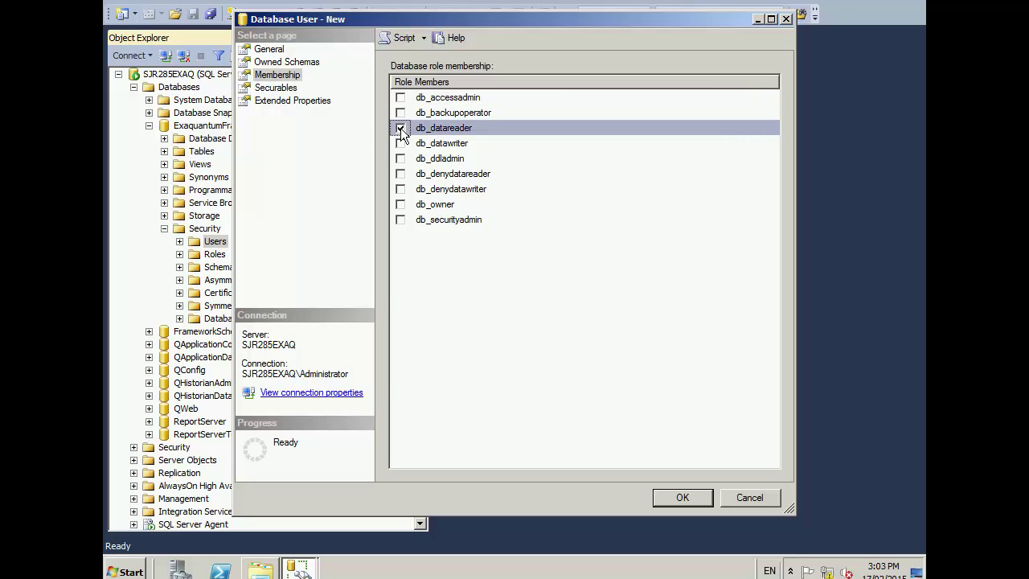
pyautogui.click(698, 499)
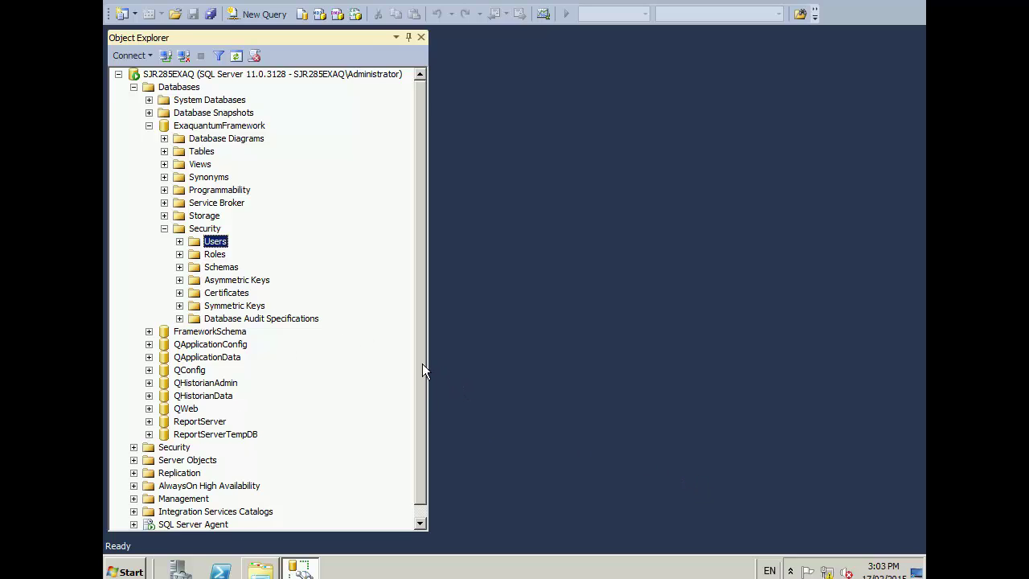
# Step: Open View History for the ARA Update job under SQL Server Agent > Jobs
pyautogui.scroll(-1, 424, 370)
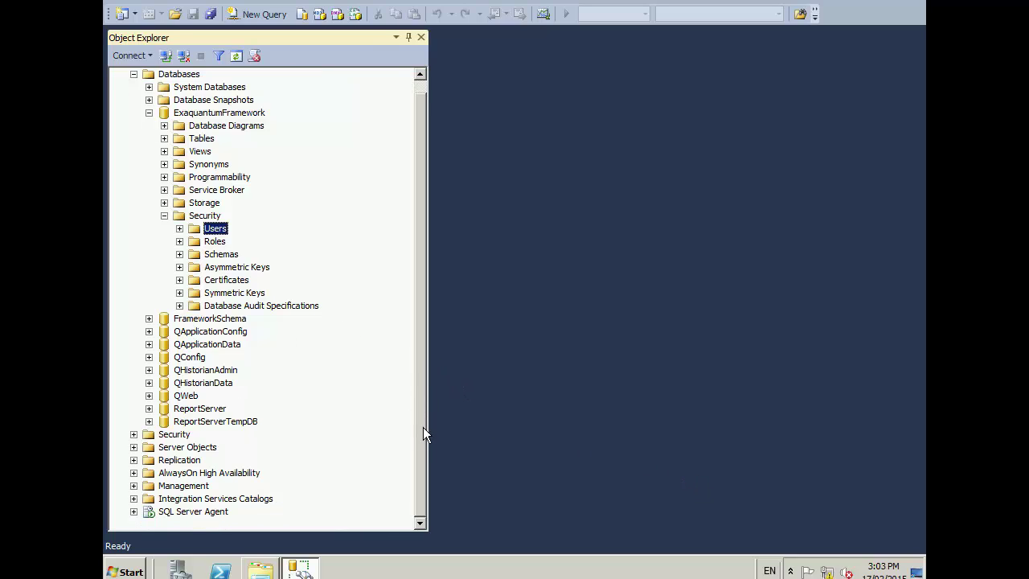
pyautogui.click(133, 511)
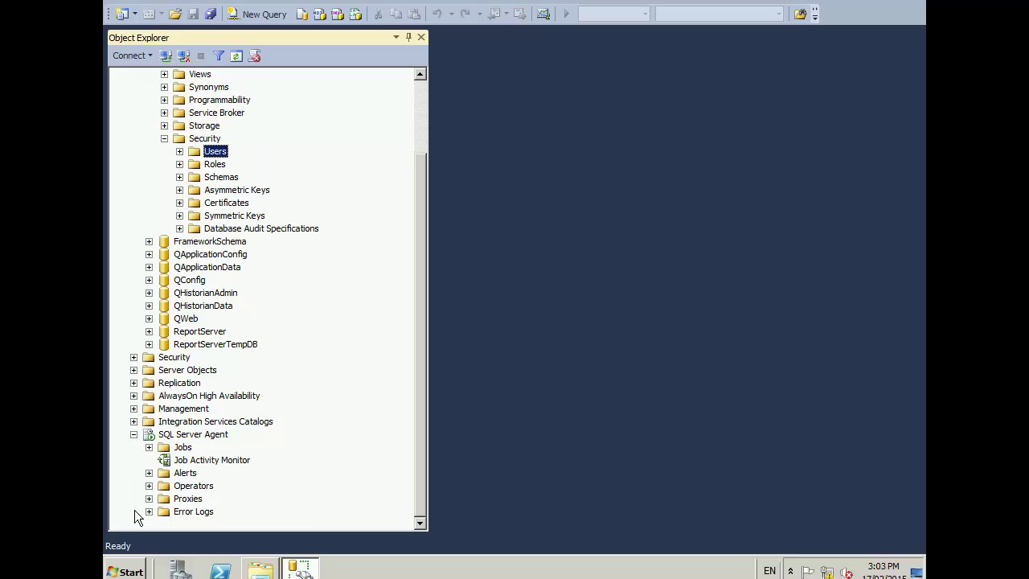
pyautogui.click(149, 446)
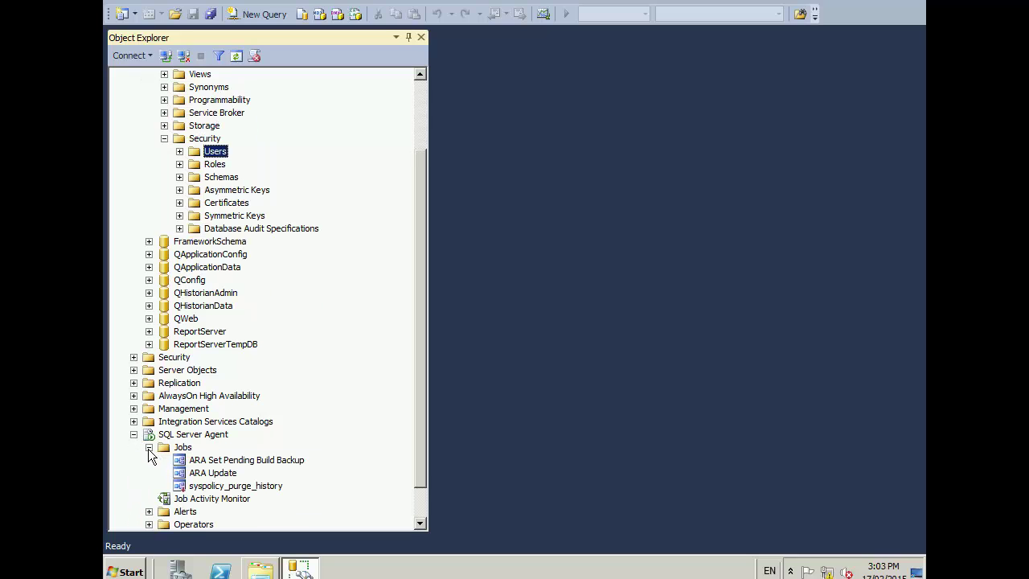
pyautogui.rightClick(223, 473)
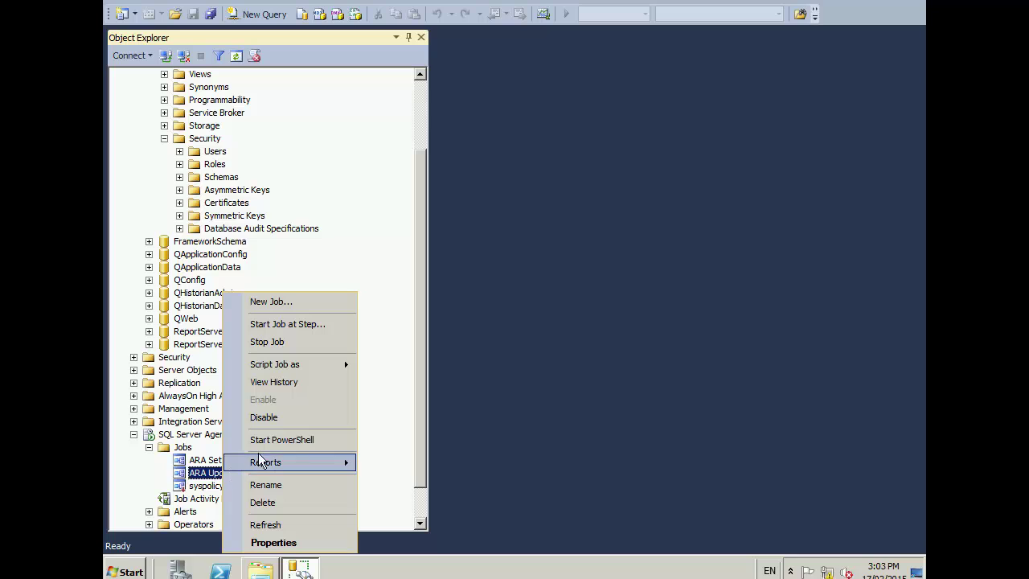
pyautogui.click(280, 380)
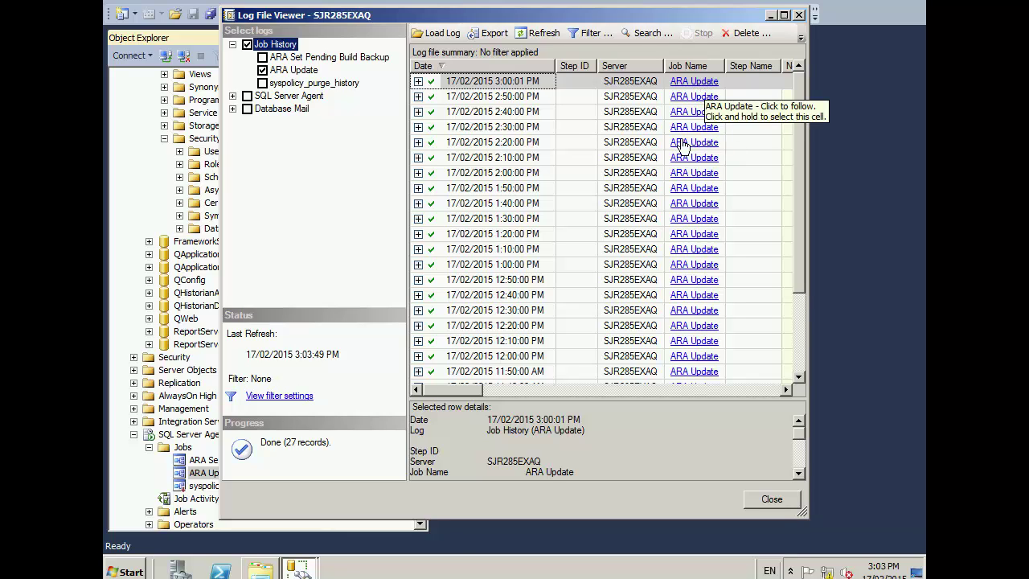
# Step: Check the Message column shows successful ARA Update runs, then close the Log File Viewer
pyautogui.moveTo(465, 391); pyautogui.dragTo(549, 394)
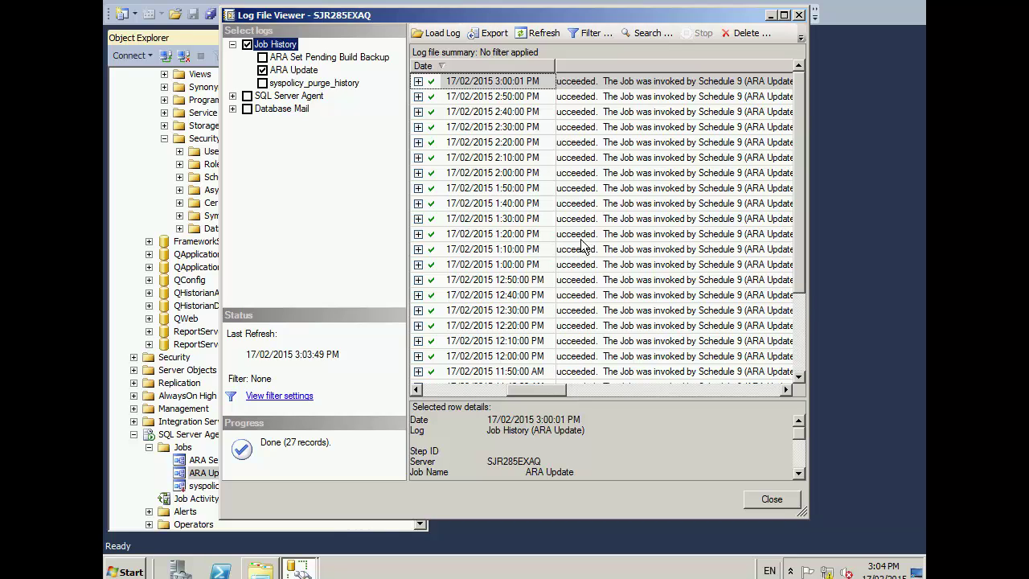
pyautogui.click(800, 15)
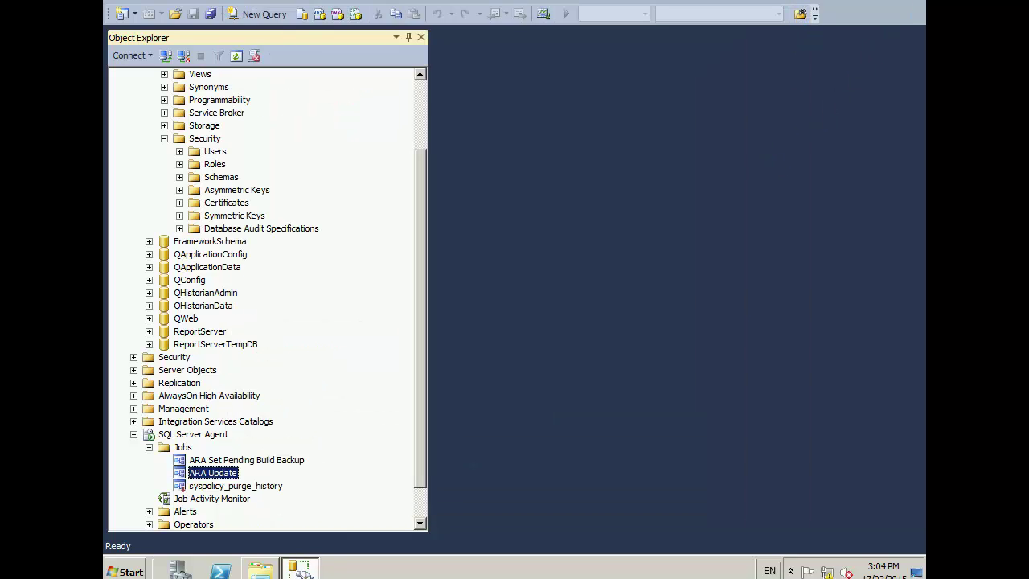
# Step: Close Management Studio and launch Internet Explorer from the Start menu
pyautogui.hotkey('alt', 'F4')
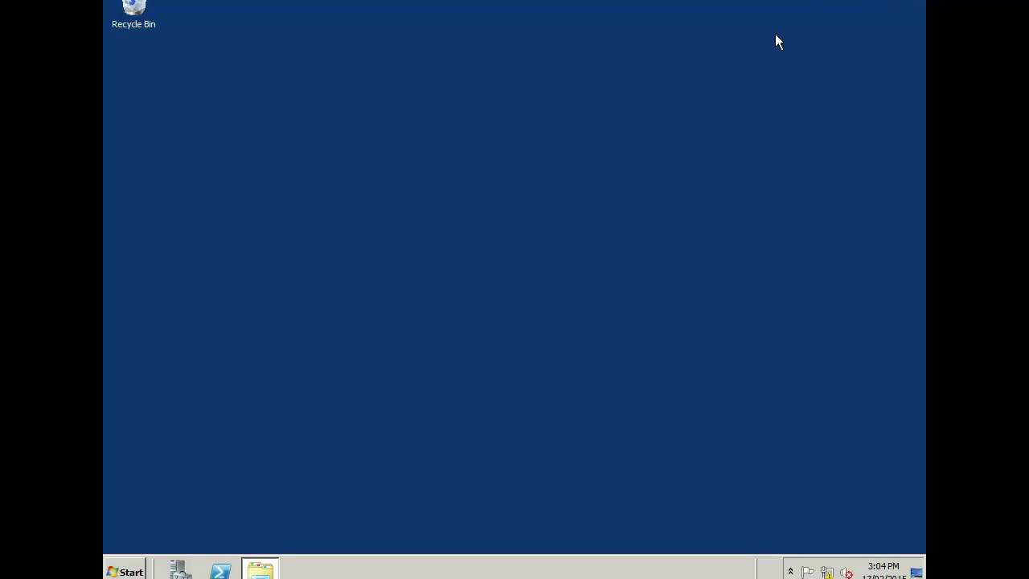
pyautogui.click(126, 570)
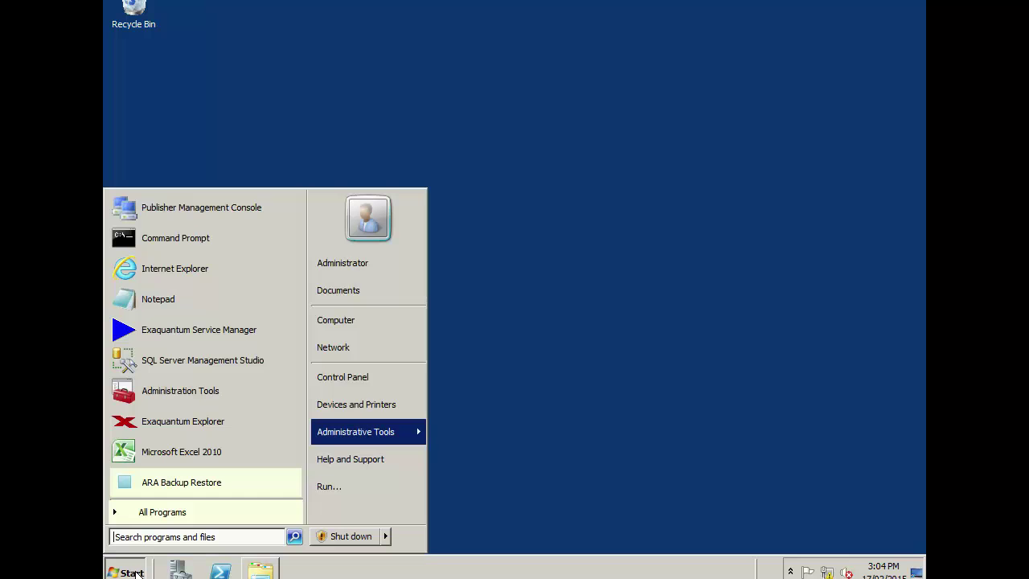
pyautogui.click(174, 268)
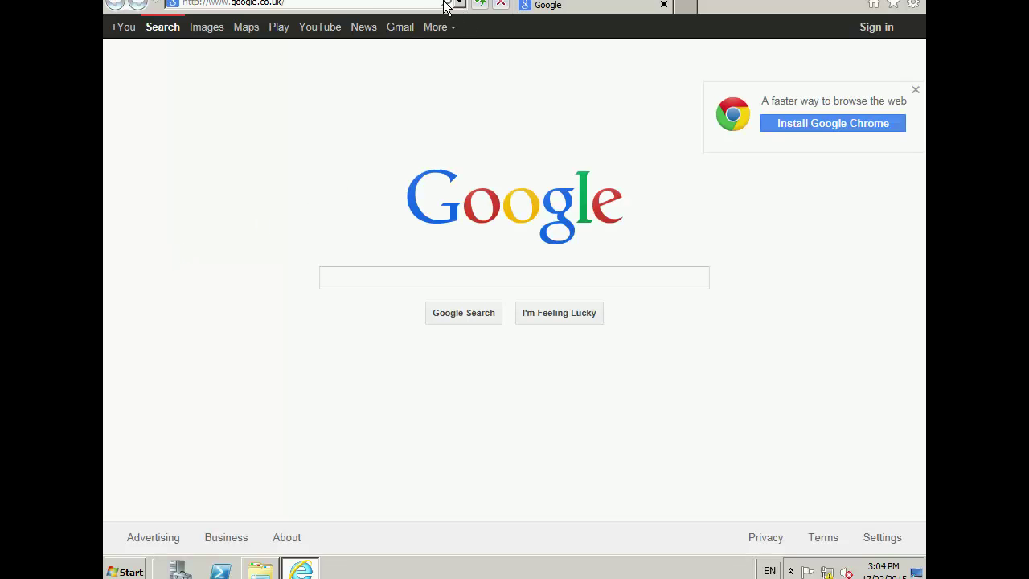
pyautogui.click(372, 2)
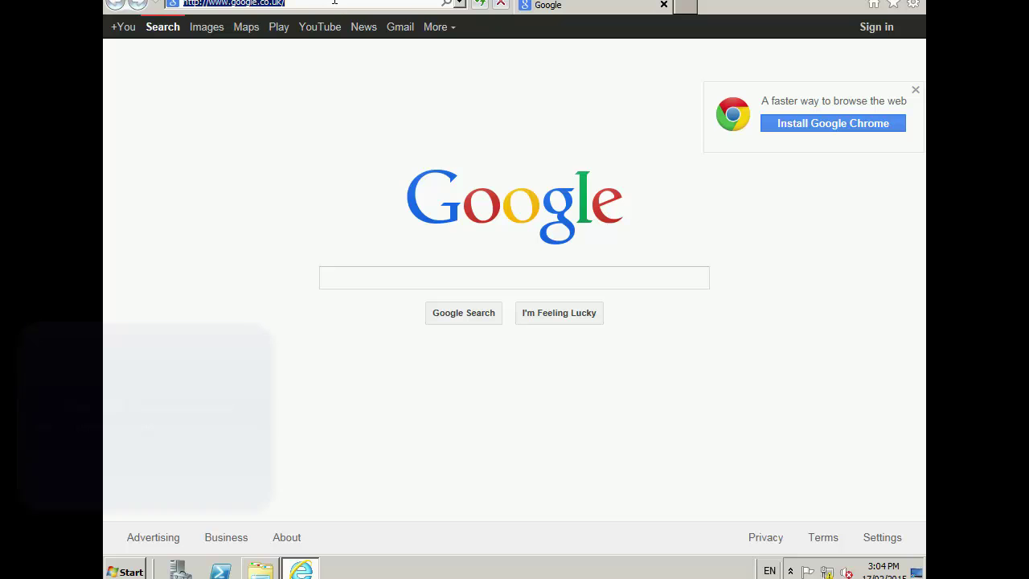
pyautogui.moveTo(286, 2); pyautogui.dragTo(210, 4)
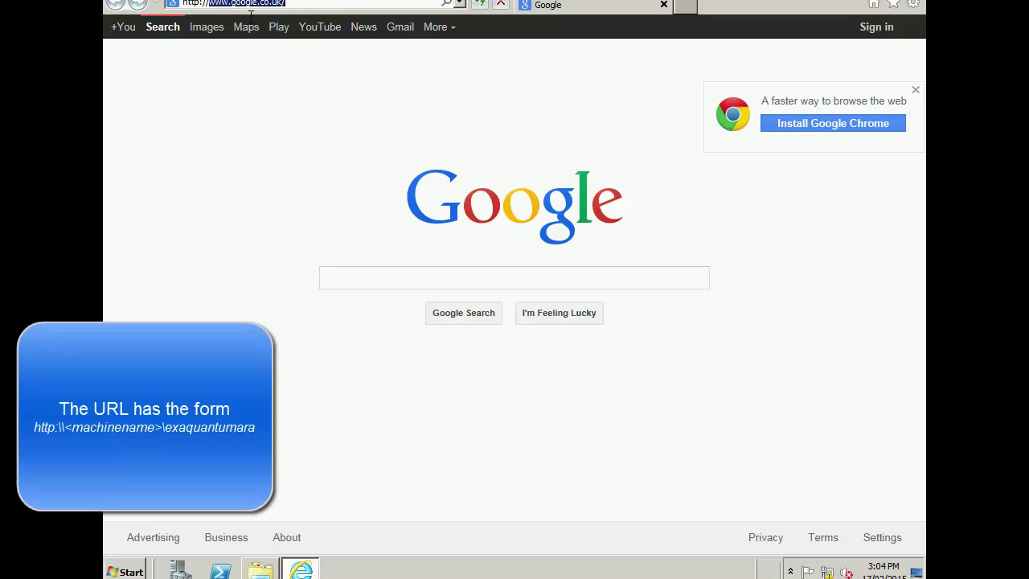
pyautogui.write('localhost/')
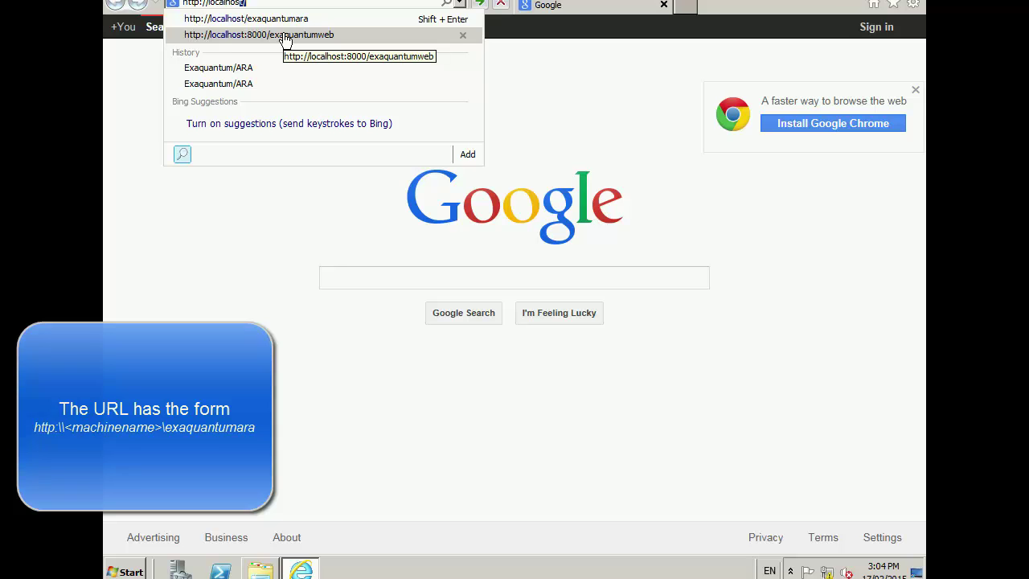
pyautogui.press('Delete')
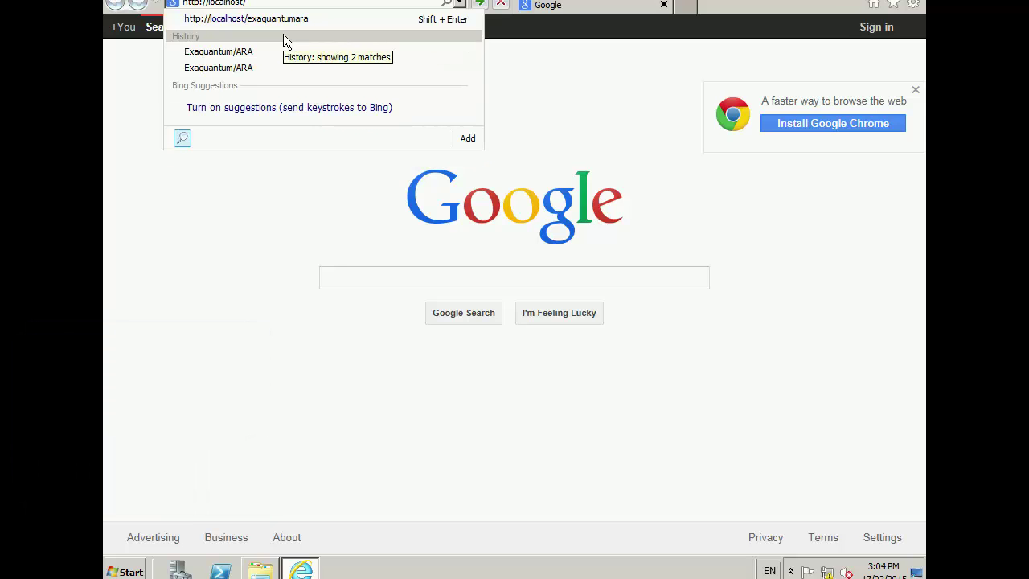
pyautogui.write('exaquantumara')
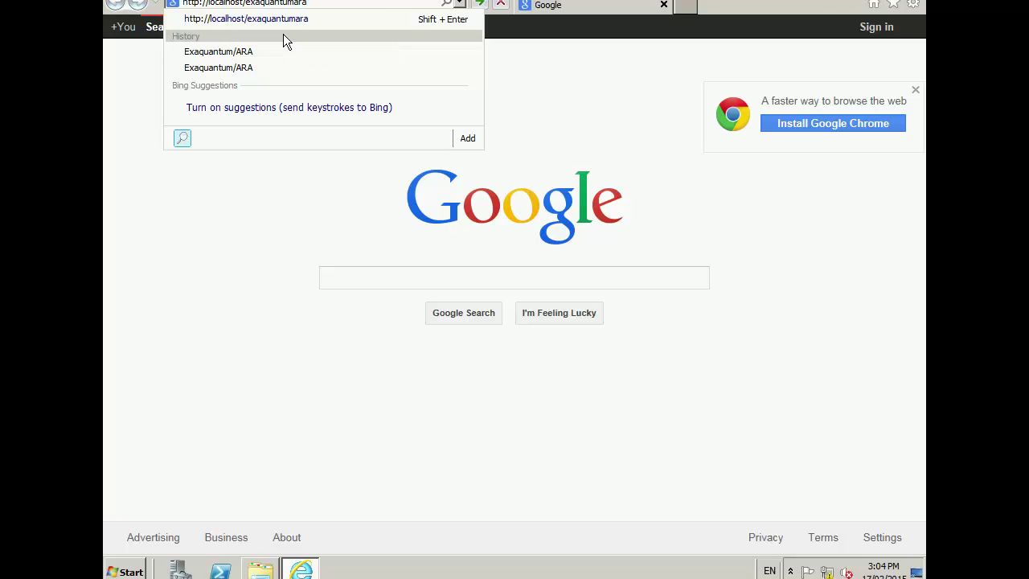
pyautogui.press('Return')
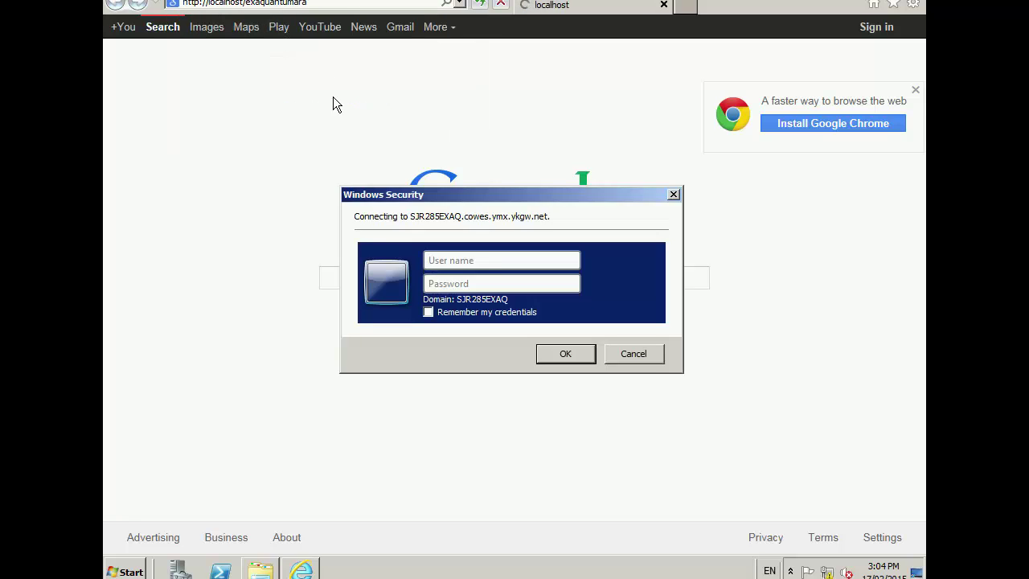
# Step: Sign in at the Windows Security prompt with the site user name and password
pyautogui.click(486, 260)
pyautogui.write('quantumuser')
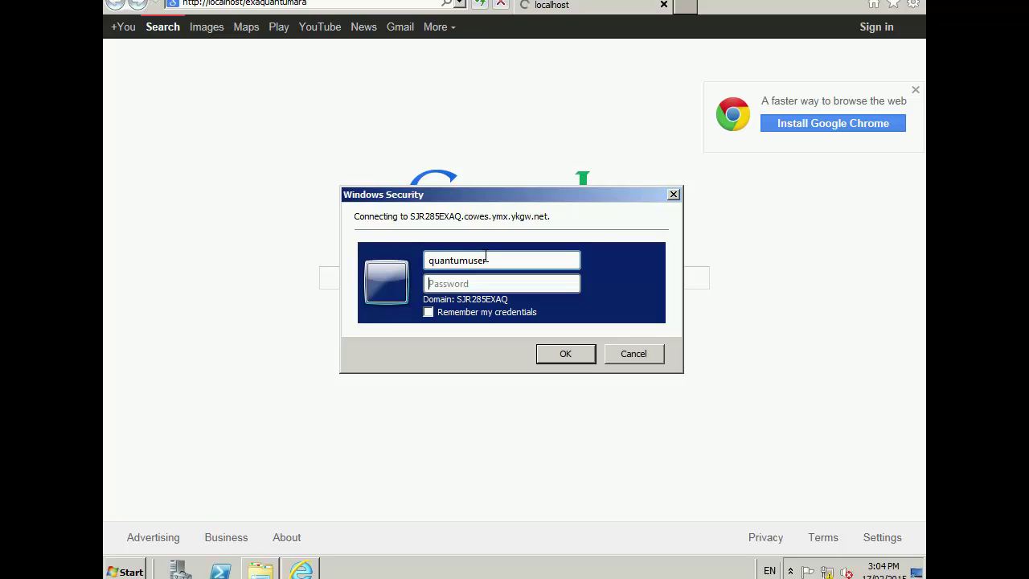
pyautogui.press('Tab')
pyautogui.write('•••••••••')
pyautogui.press('Return')
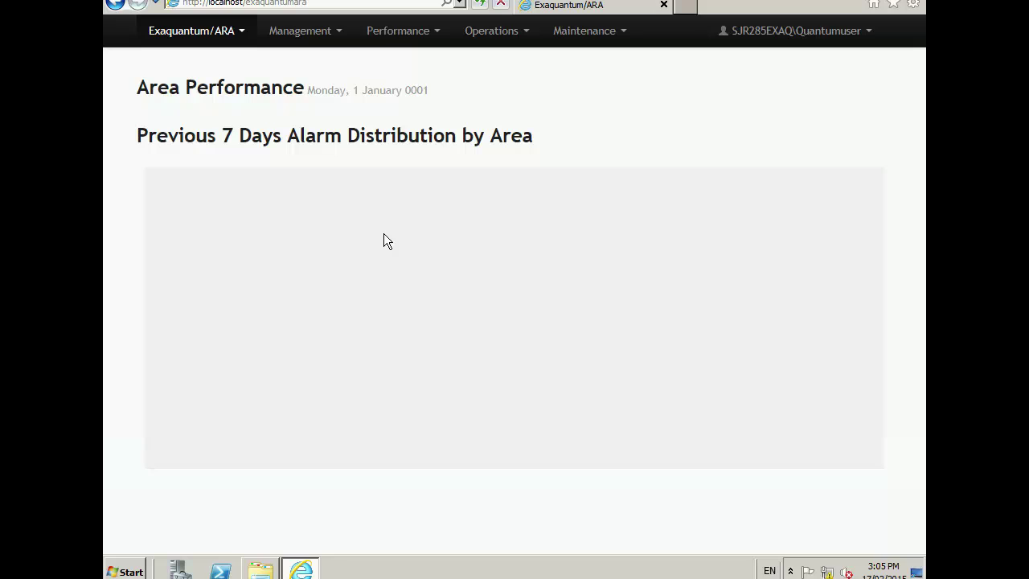
# Step: Review the reports in the Management menu, then close Internet Explorer
pyautogui.click(338, 36)
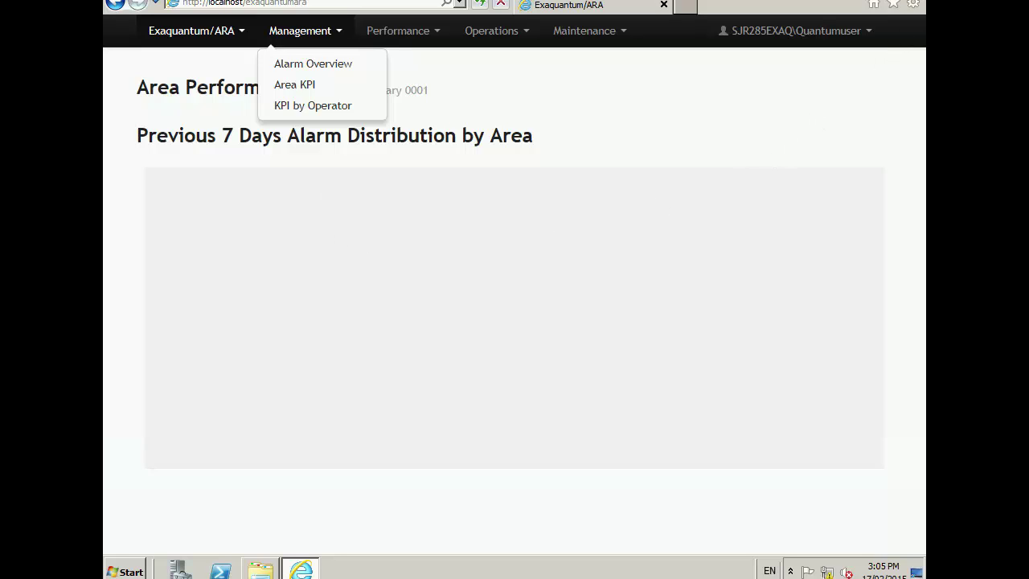
pyautogui.hotkey('alt', 'F4')
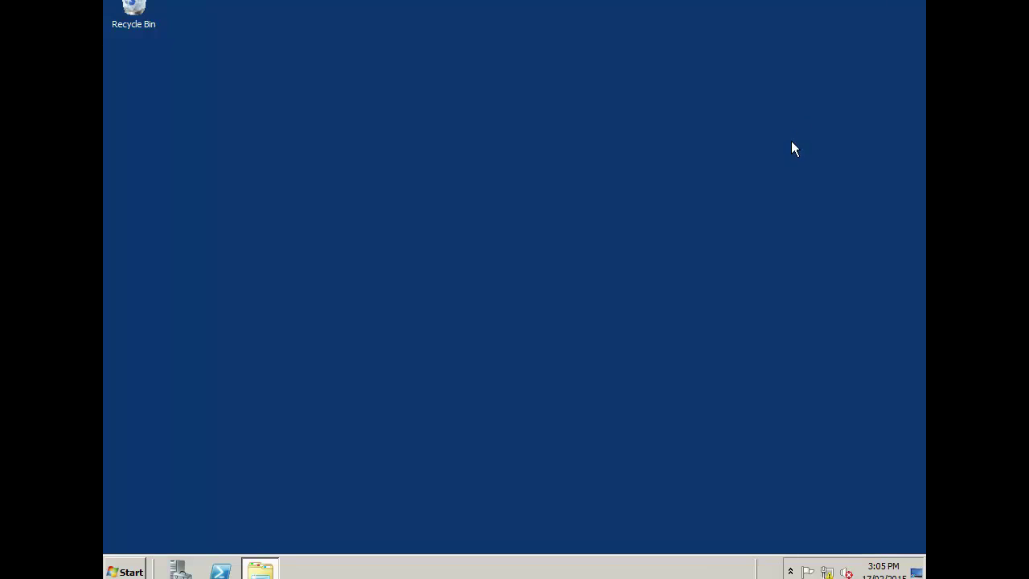